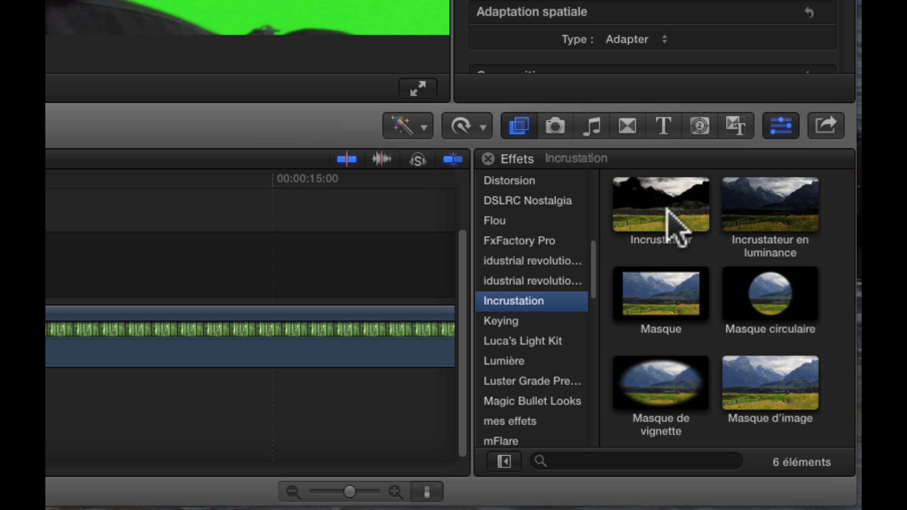
# Step: Examine the Incrustateur effect and the eggScreen keying effects in the Red_Egg Productions category
pyautogui.click(658, 208)
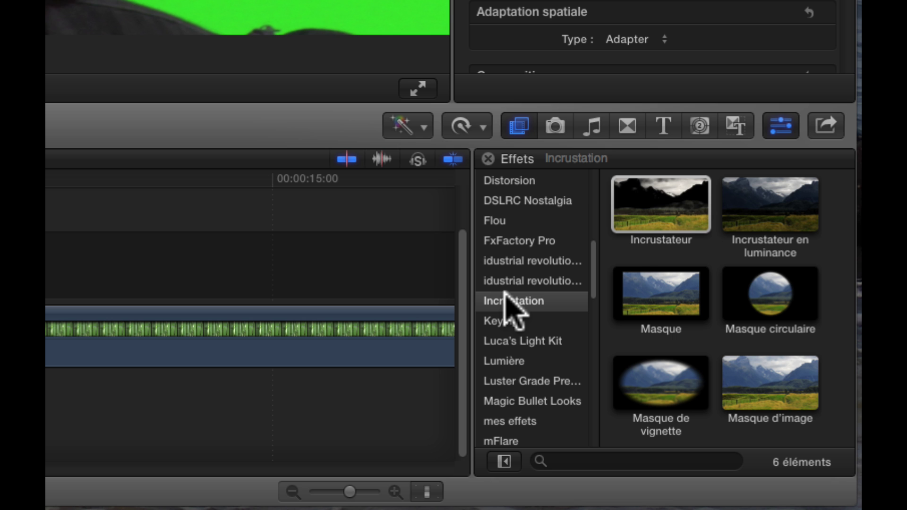
pyautogui.scroll(-10, 524, 348)
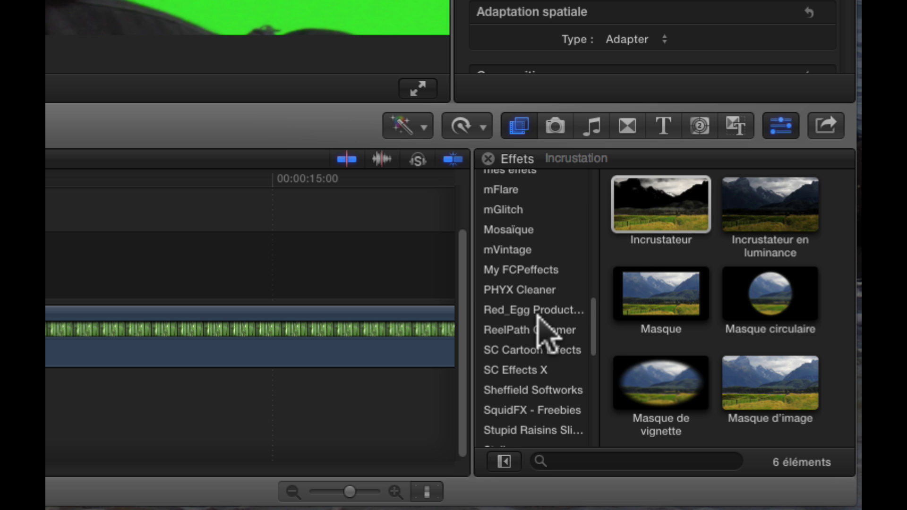
pyautogui.click(520, 309)
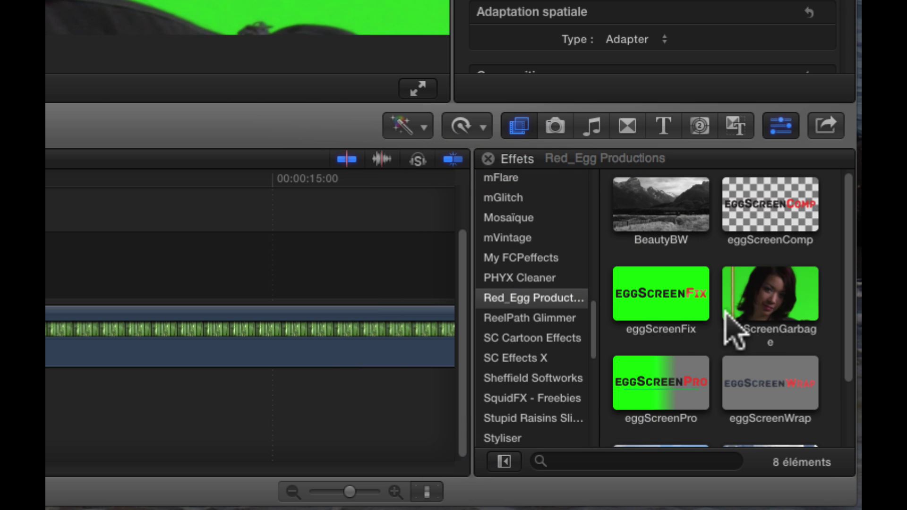
pyautogui.scroll(-1, 789, 227)
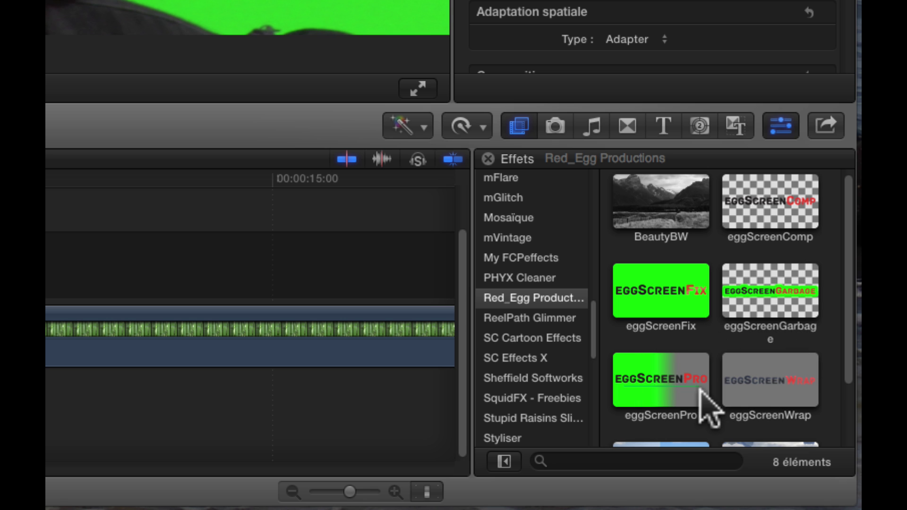
pyautogui.scroll(-2, 742, 385)
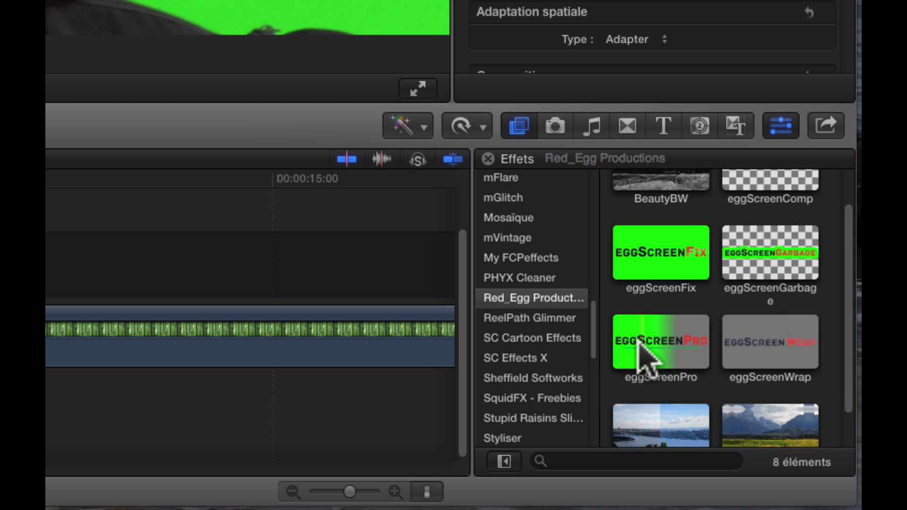
pyautogui.moveTo(639, 349); pyautogui.dragTo(639, 353)
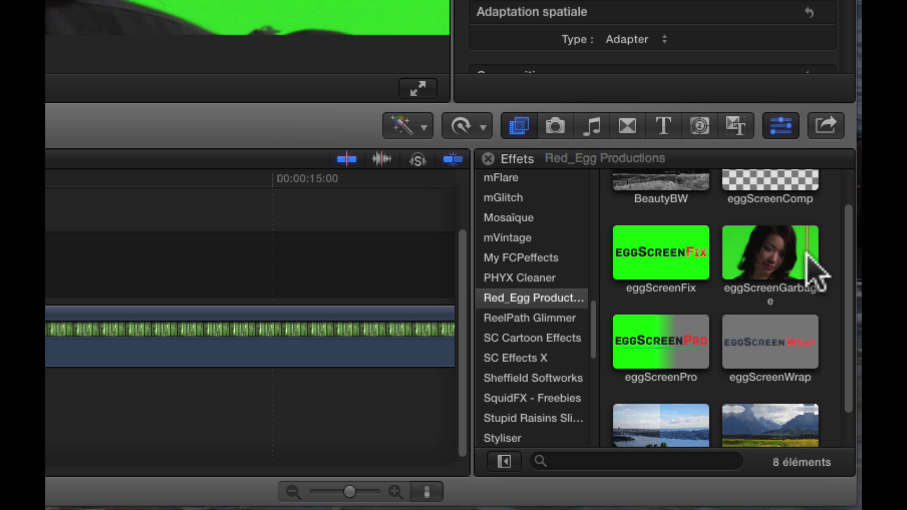
pyautogui.scroll(15, 553, 247)
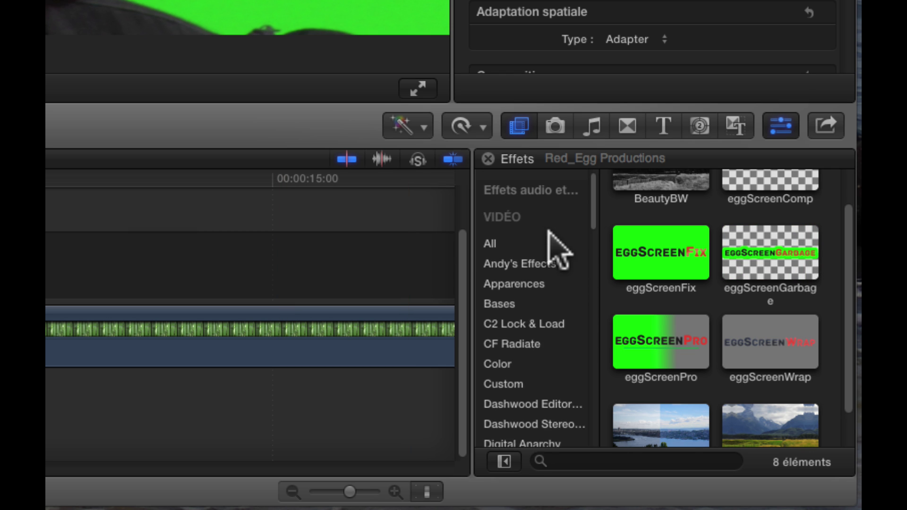
# Step: Apply the Incrustateur effect from the Incrustation category to the first incrustation 2 clip
pyautogui.scroll(-5, 553, 388)
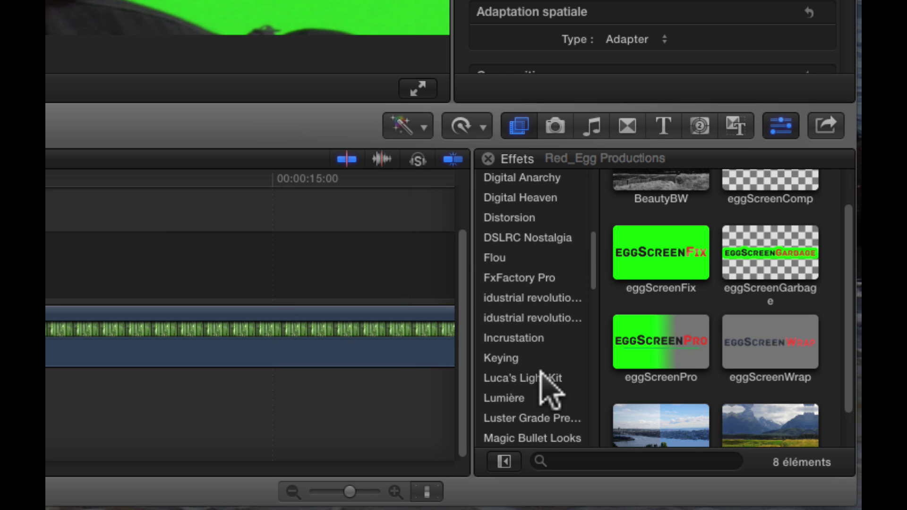
pyautogui.click(514, 339)
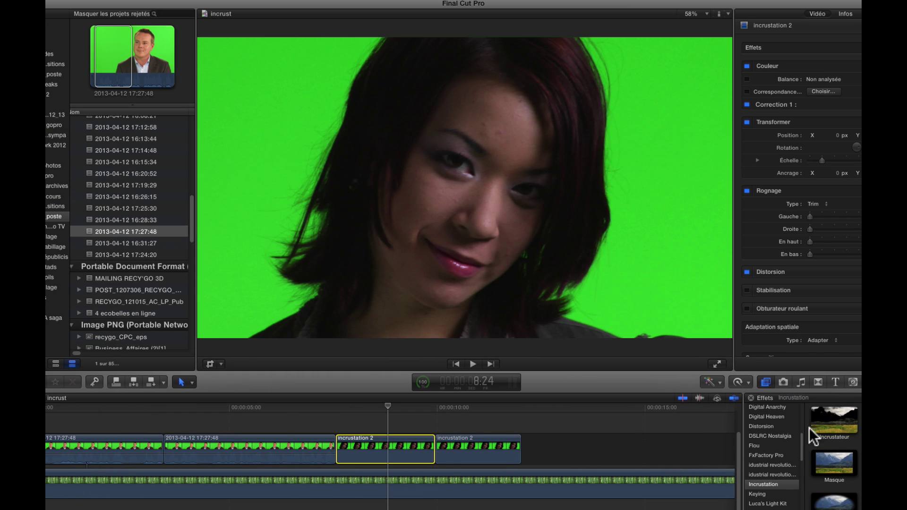
pyautogui.moveTo(831, 419); pyautogui.dragTo(77, 443)
pyautogui.click(86, 408)
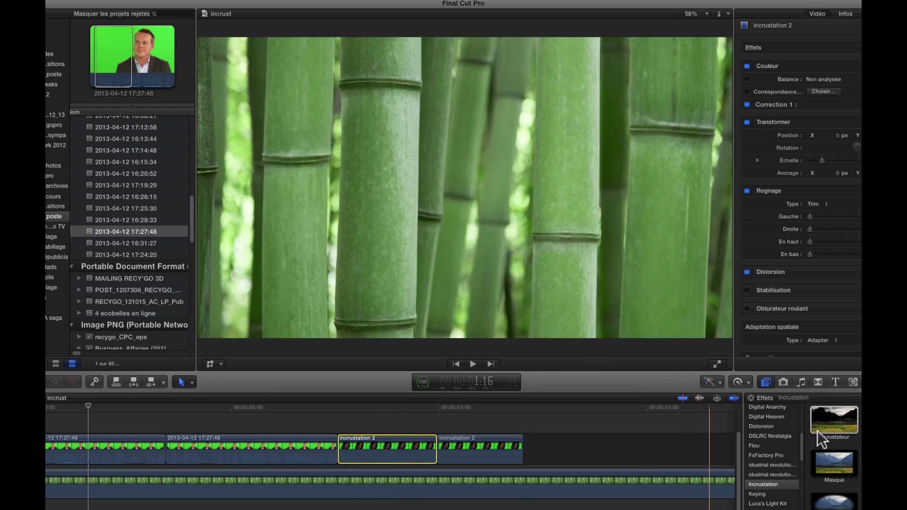
pyautogui.click(812, 427)
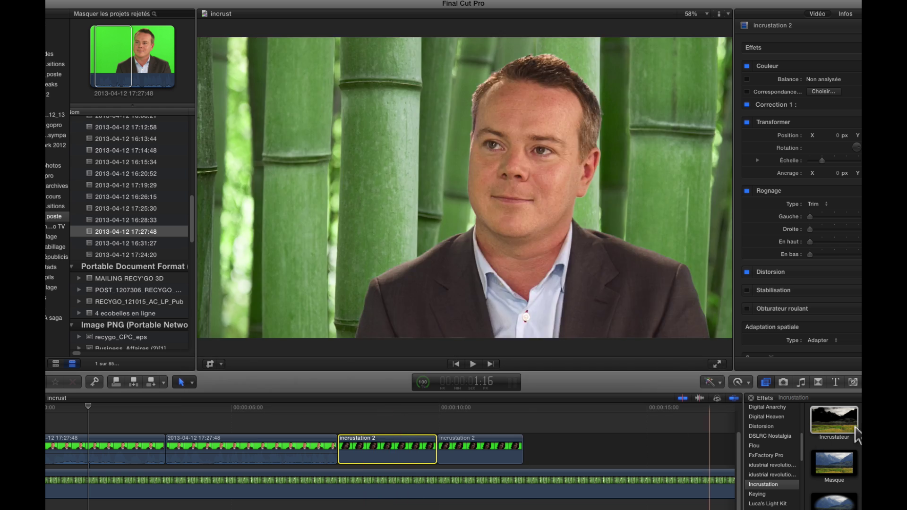
pyautogui.moveTo(813, 427); pyautogui.dragTo(376, 428)
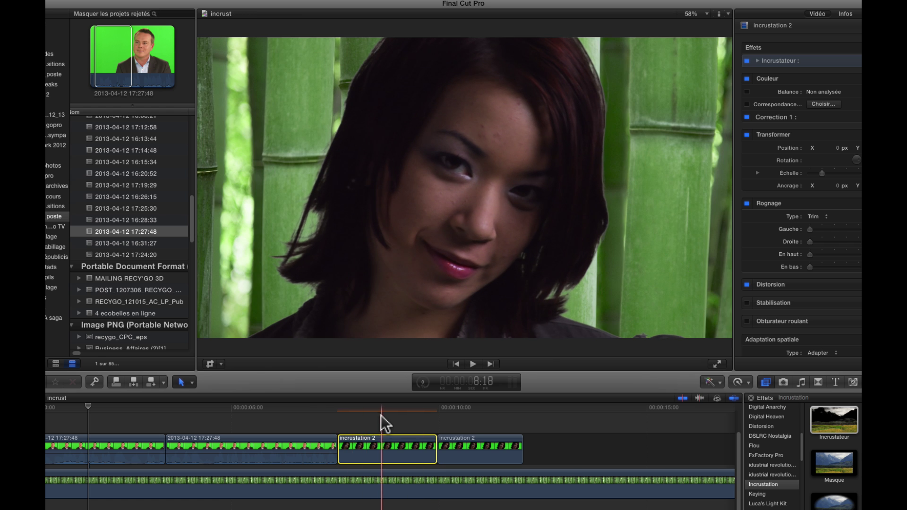
# Step: Compare the keyed first incrustation 2 clip with the second incrustation 2 clip in the viewer
pyautogui.click(381, 420)
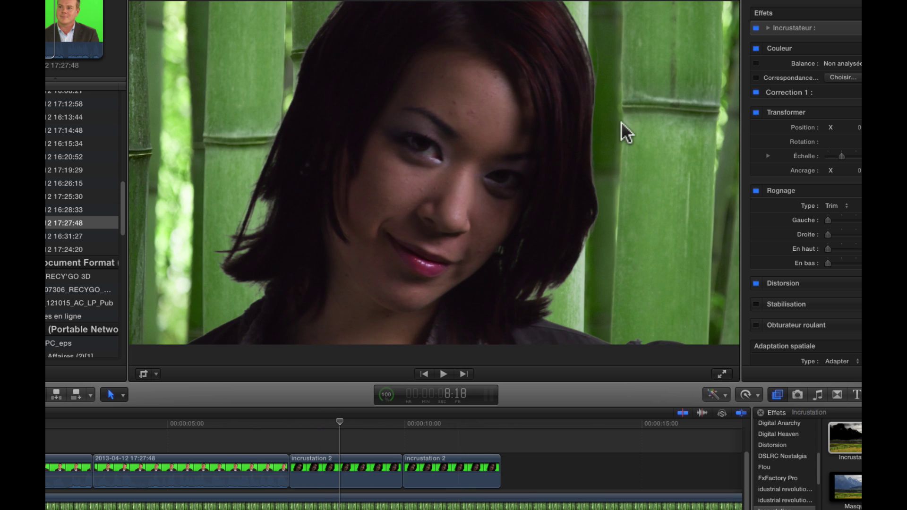
pyautogui.click(465, 422)
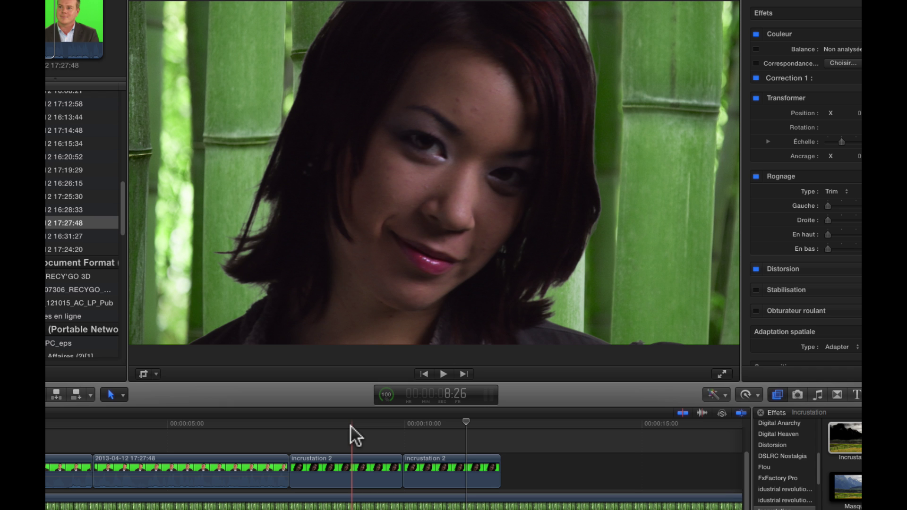
pyautogui.click(351, 428)
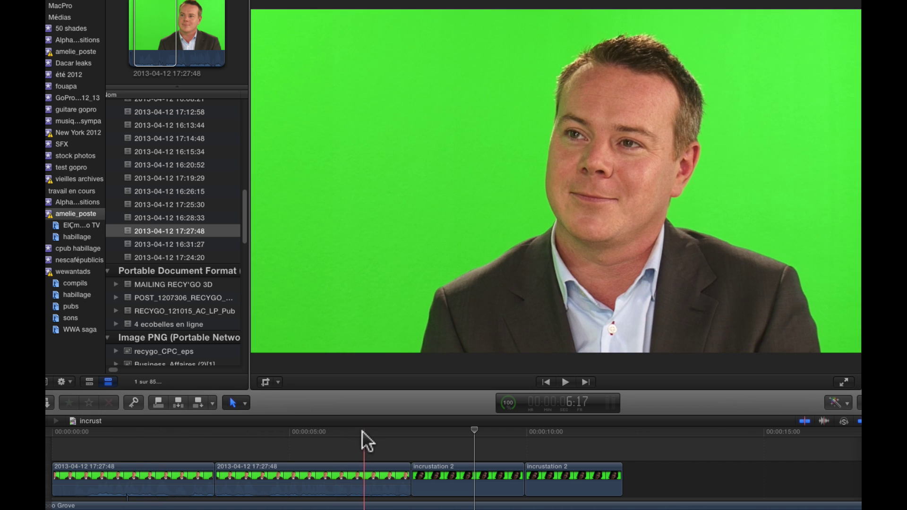
pyautogui.click(333, 433)
pyautogui.click(327, 464)
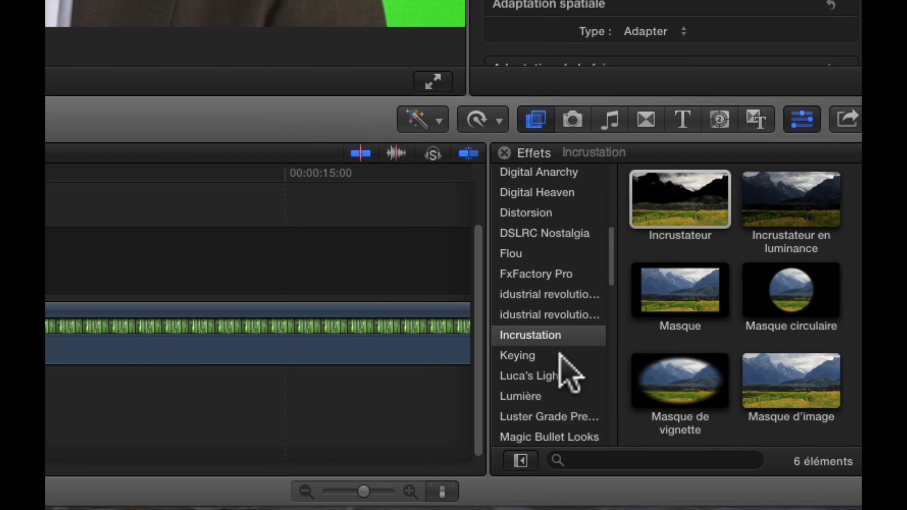
pyautogui.scroll(-10, 560, 356)
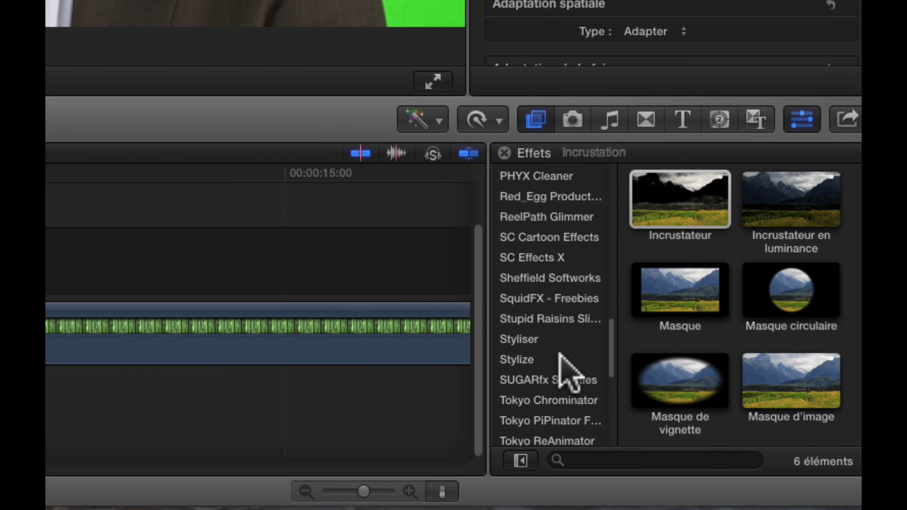
pyautogui.scroll(-3, 560, 355)
pyautogui.scroll(5, 565, 362)
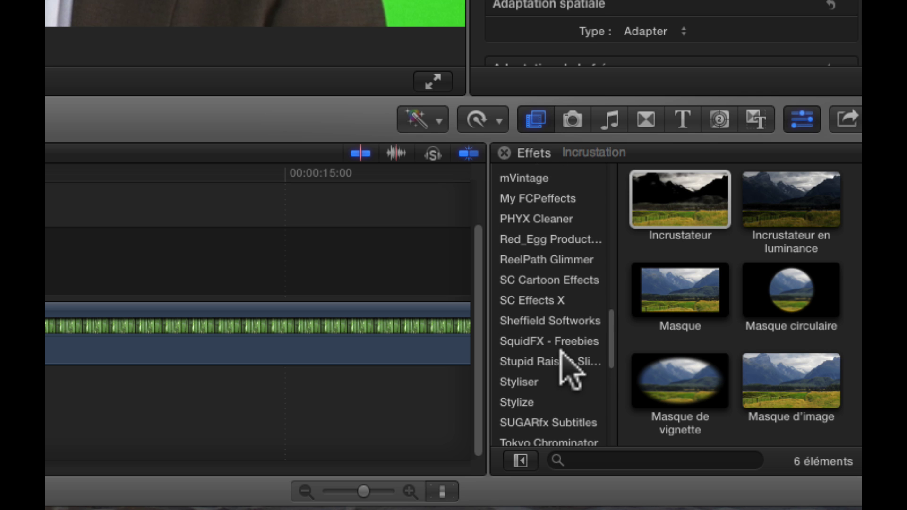
pyautogui.click(539, 239)
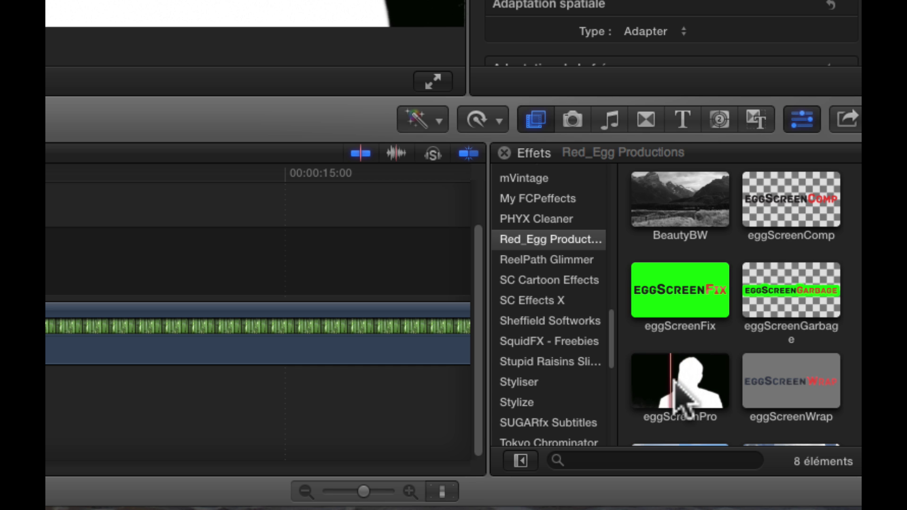
pyautogui.click(667, 381)
pyautogui.moveTo(673, 397); pyautogui.dragTo(265, 494)
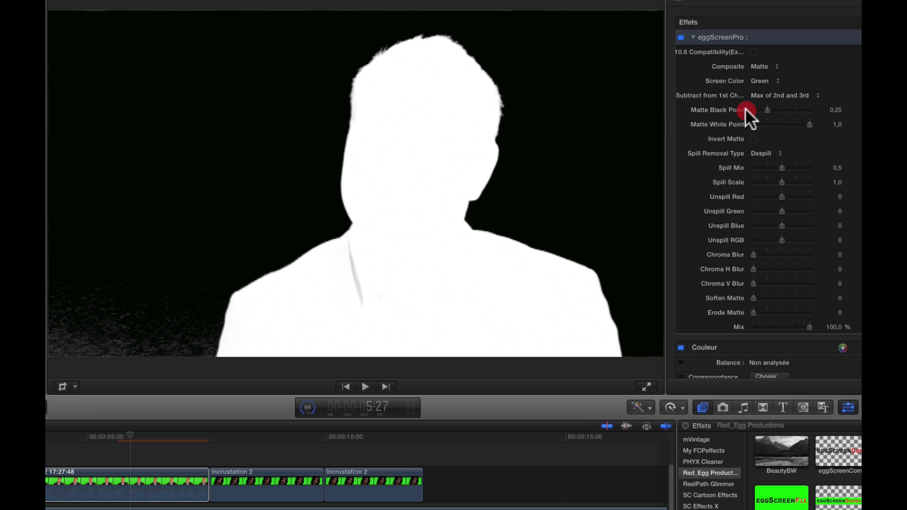
# Step: Set eggScreenPro's Matte Black Point to 0,26 and compare the matte with the original footage by briefly disabling the effect
pyautogui.moveTo(634, 210)
pyautogui.mouseDown()
pyautogui.moveTo(612, 211)
pyautogui.moveTo(657, 214)
pyautogui.moveTo(634, 203)
pyautogui.mouseUp()
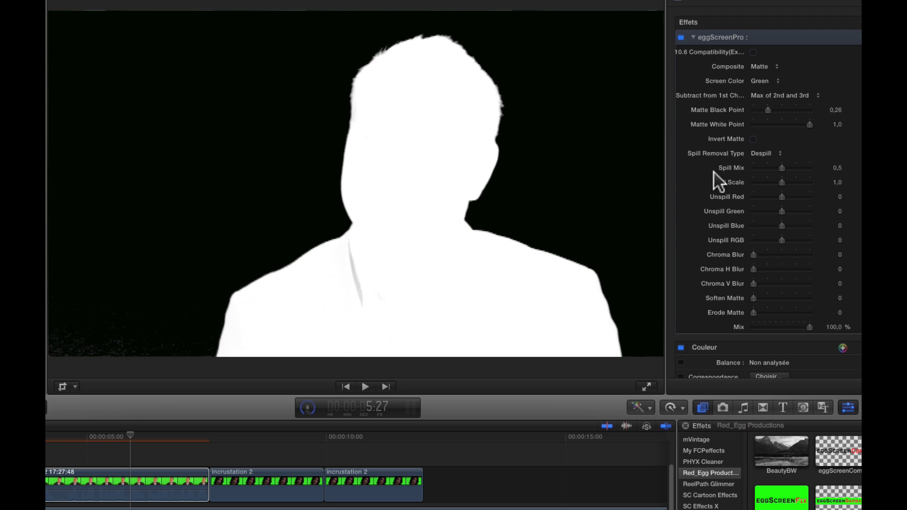
pyautogui.click(681, 37)
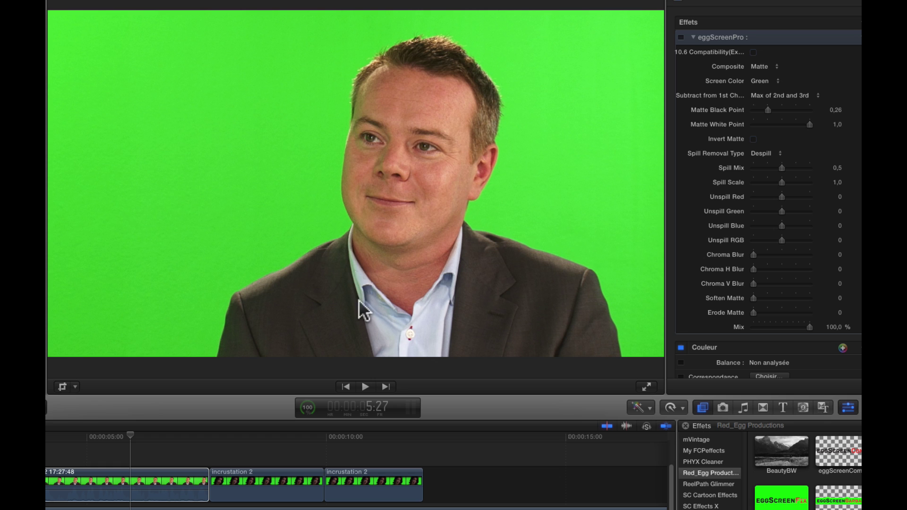
pyautogui.click(681, 37)
# Step: Set eggScreenPro's Matte White Point to 0,57
pyautogui.moveTo(809, 124); pyautogui.dragTo(775, 125)
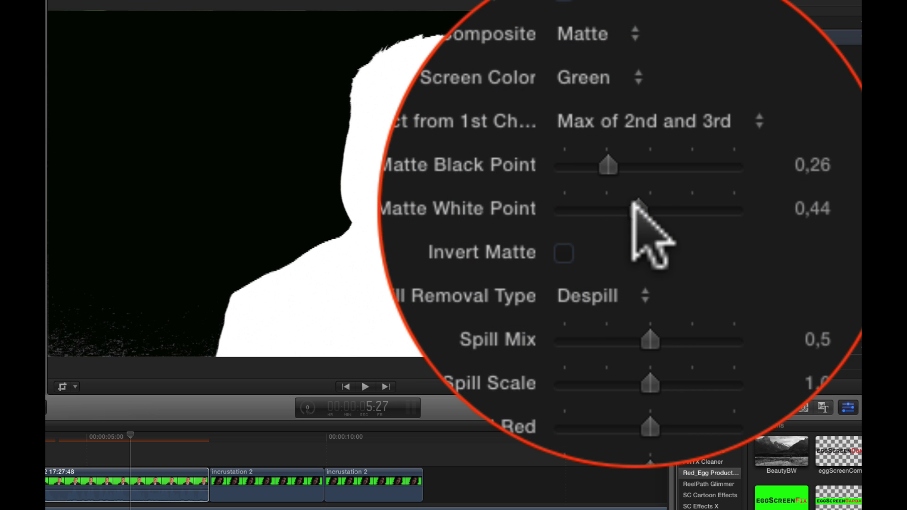
pyautogui.moveTo(775, 125); pyautogui.dragTo(779, 125)
pyautogui.moveTo(635, 203); pyautogui.dragTo(631, 204)
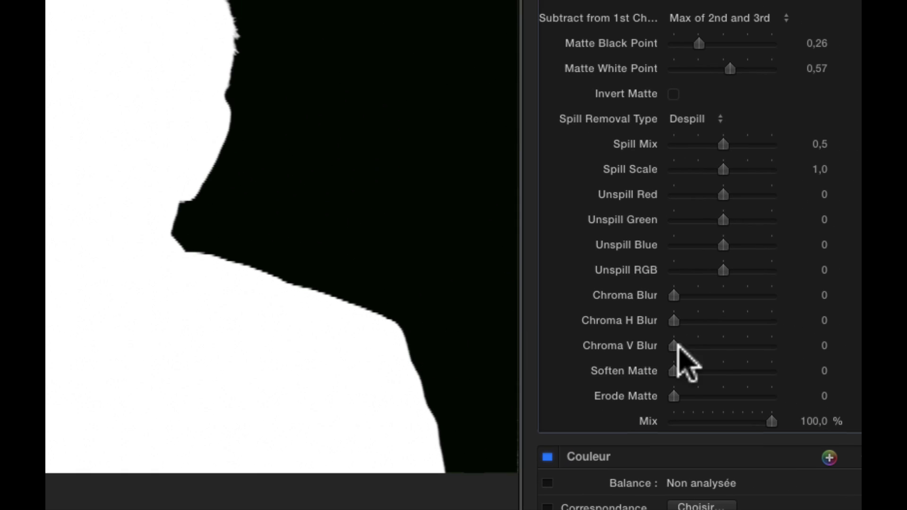
# Step: Try smoothing the matte edge with an Erode Matte of 1,4 and a Chroma V Blur of 1,81
pyautogui.moveTo(674, 372); pyautogui.dragTo(644, 378)
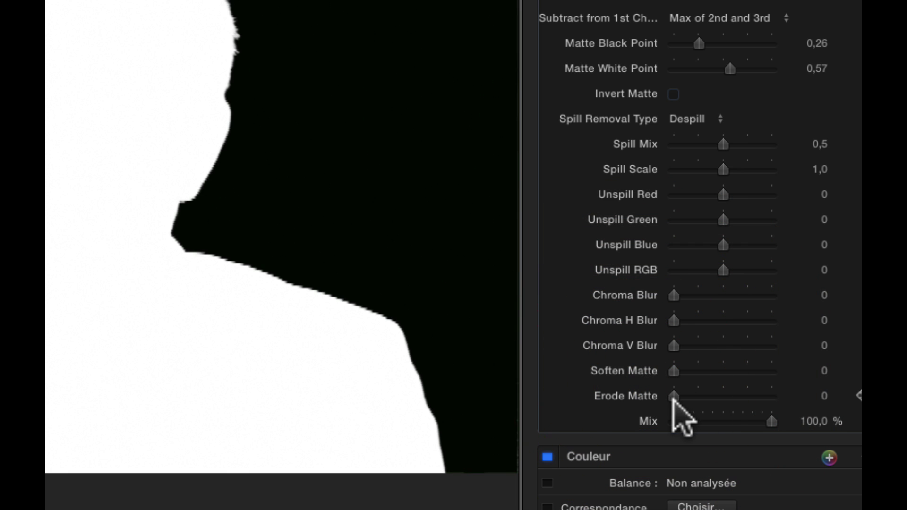
pyautogui.moveTo(674, 396); pyautogui.dragTo(719, 396)
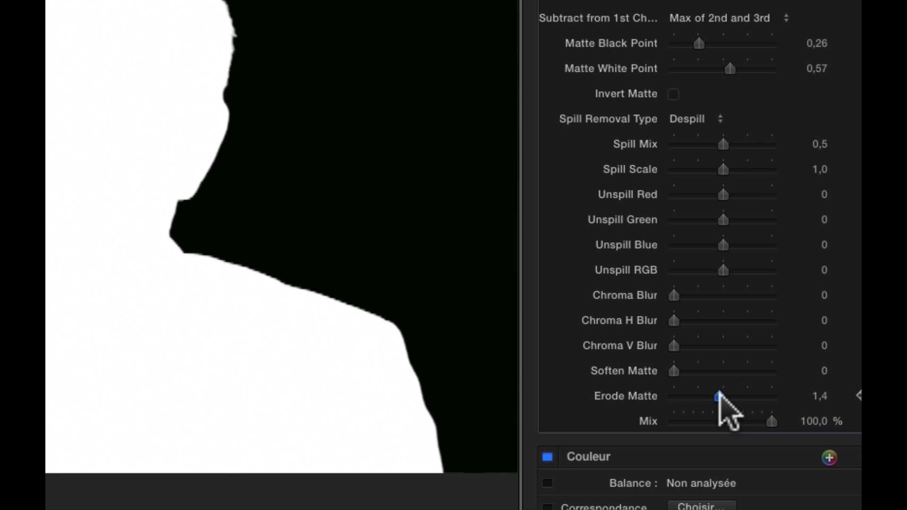
pyautogui.click(719, 396)
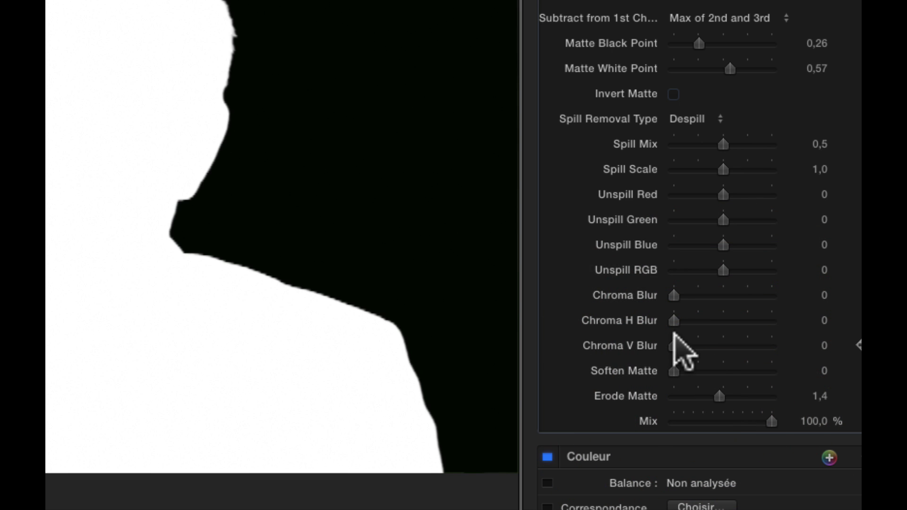
pyautogui.moveTo(674, 295); pyautogui.dragTo(601, 344)
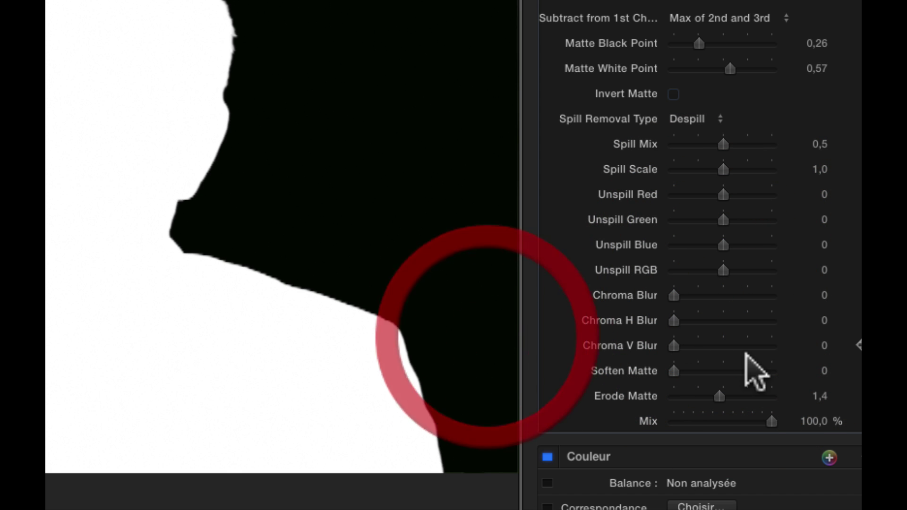
pyautogui.moveTo(675, 345); pyautogui.dragTo(732, 340)
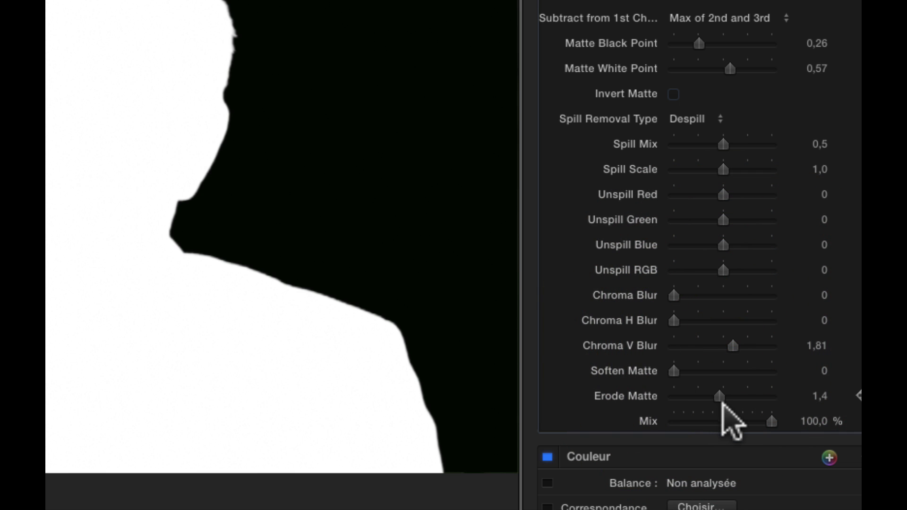
# Step: Return Erode Matte and Chroma V Blur to 0
pyautogui.moveTo(719, 397); pyautogui.dragTo(668, 368)
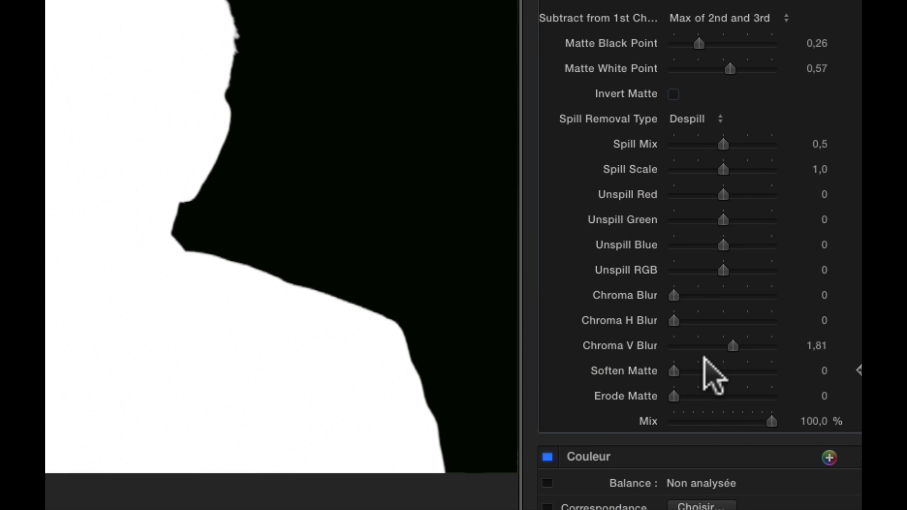
pyautogui.moveTo(730, 345); pyautogui.dragTo(537, 378)
pyautogui.moveTo(696, 346); pyautogui.dragTo(651, 350)
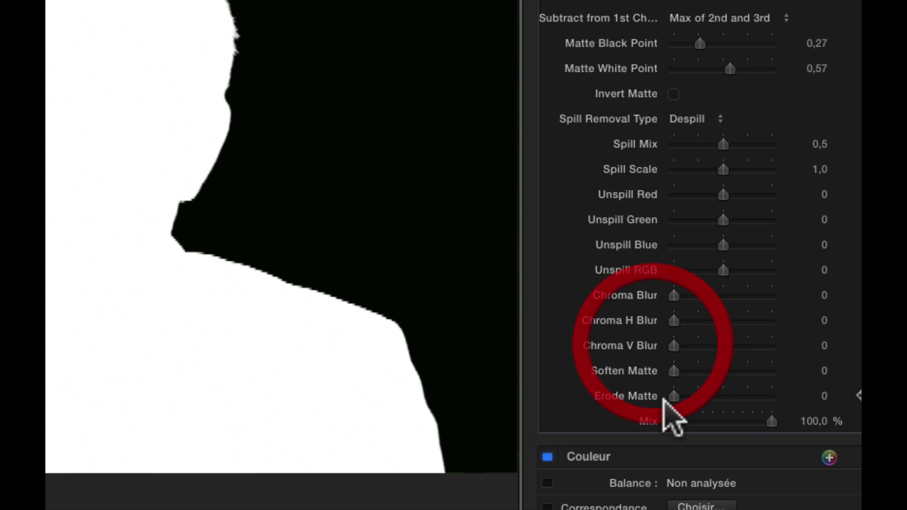
pyautogui.moveTo(673, 395); pyautogui.dragTo(645, 389)
# Step: Set Chroma V Blur to 1,22 and switch eggScreenPro's Composite output to Final Transparency
pyautogui.moveTo(674, 346); pyautogui.dragTo(712, 345)
pyautogui.click(712, 346)
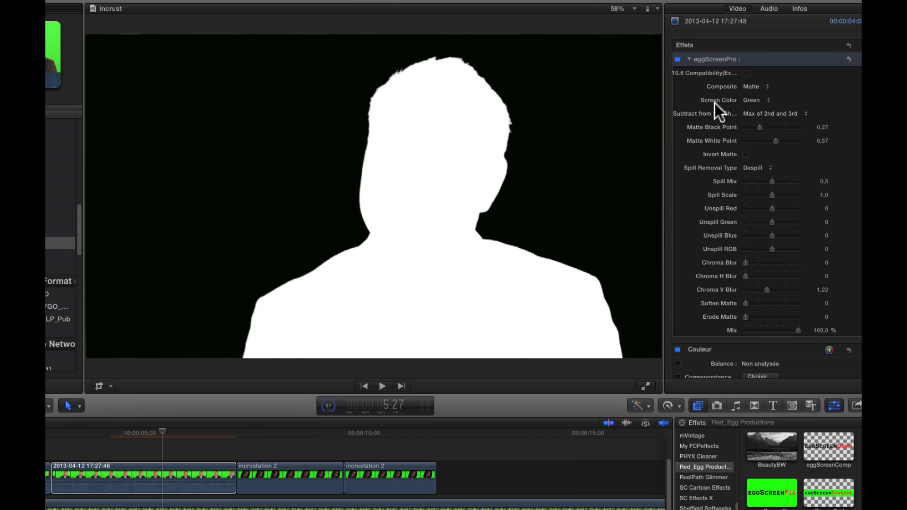
pyautogui.click(764, 87)
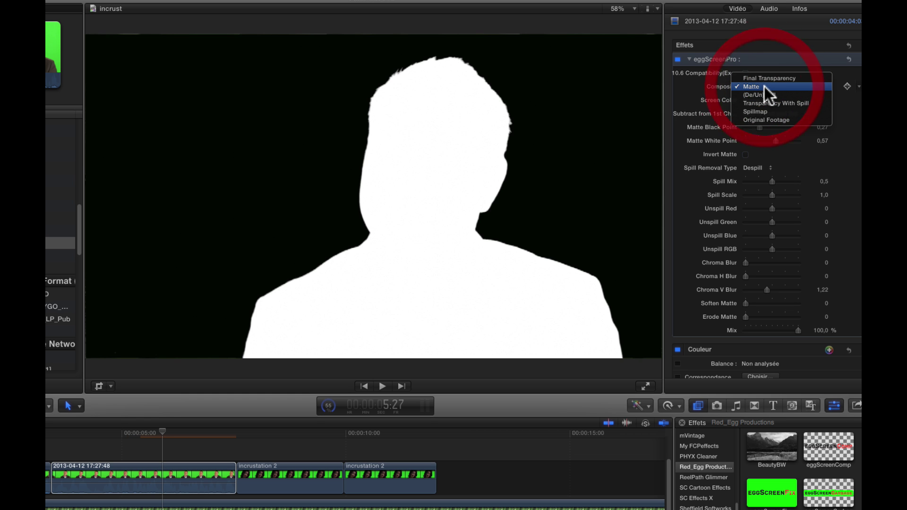
pyautogui.click(697, 155)
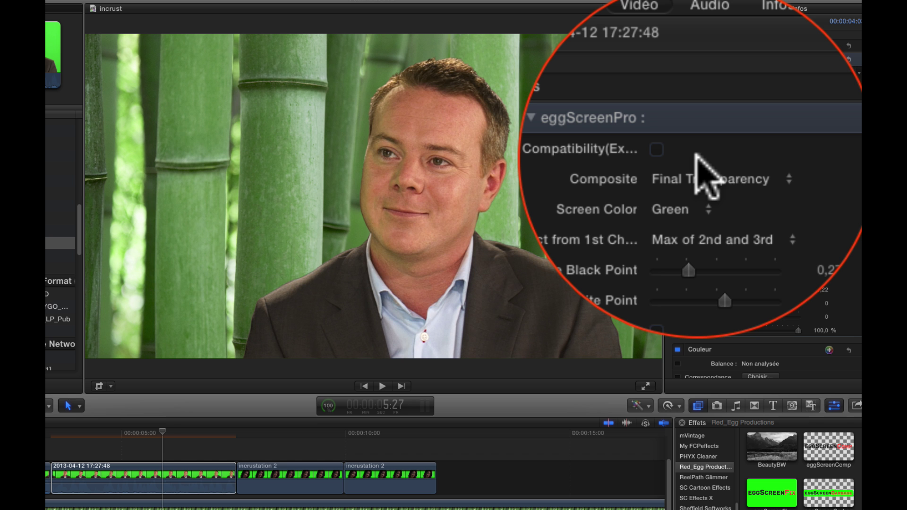
# Step: Switch eggScreenPro's Composite output to (De/Un)spill and set Spill Mix to 0,23 and Spill Scale to 0,93
pyautogui.click(696, 154)
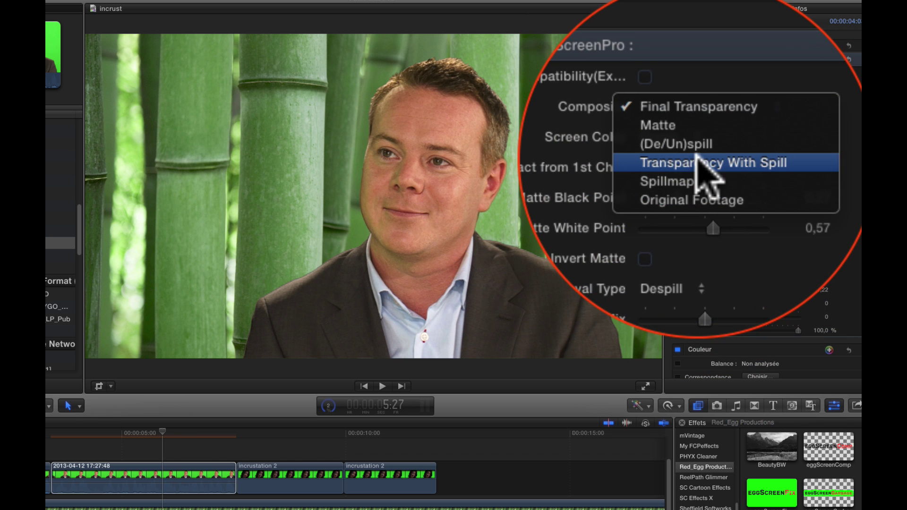
pyautogui.click(697, 156)
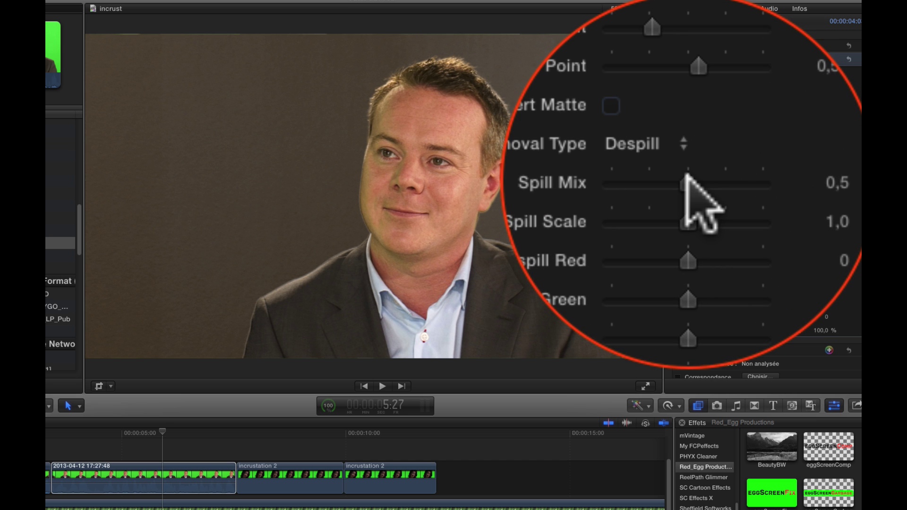
pyautogui.moveTo(688, 175)
pyautogui.mouseDown()
pyautogui.moveTo(709, 176)
pyautogui.moveTo(676, 176)
pyautogui.moveTo(845, 187)
pyautogui.moveTo(675, 178)
pyautogui.moveTo(687, 190)
pyautogui.mouseUp()
pyautogui.click(686, 190)
pyautogui.moveTo(769, 195); pyautogui.dragTo(768, 196)
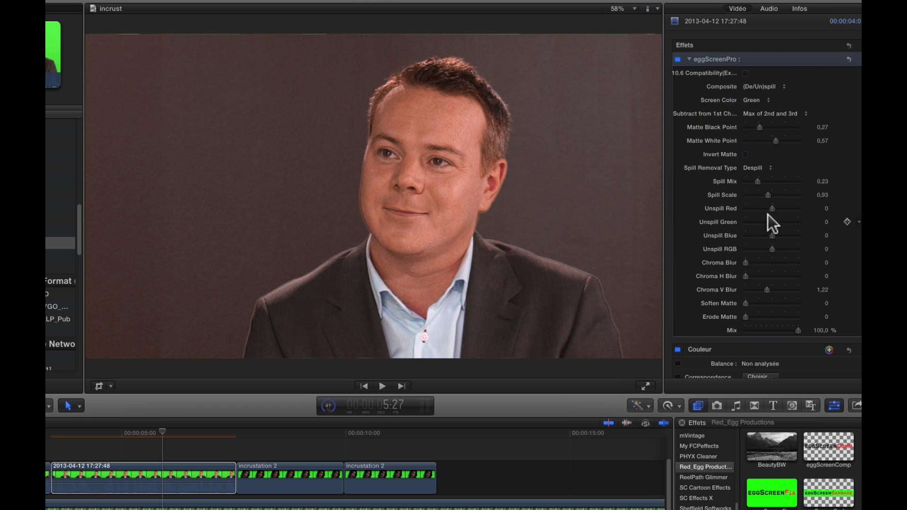
# Step: Return eggScreenPro's Composite output to Final Transparency and play back the keyed clip over the bamboo
pyautogui.click(778, 88)
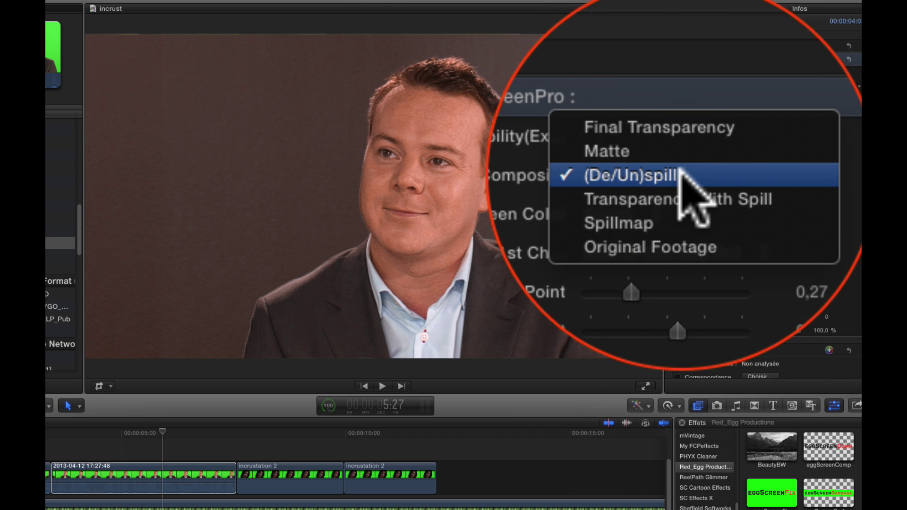
pyautogui.click(778, 70)
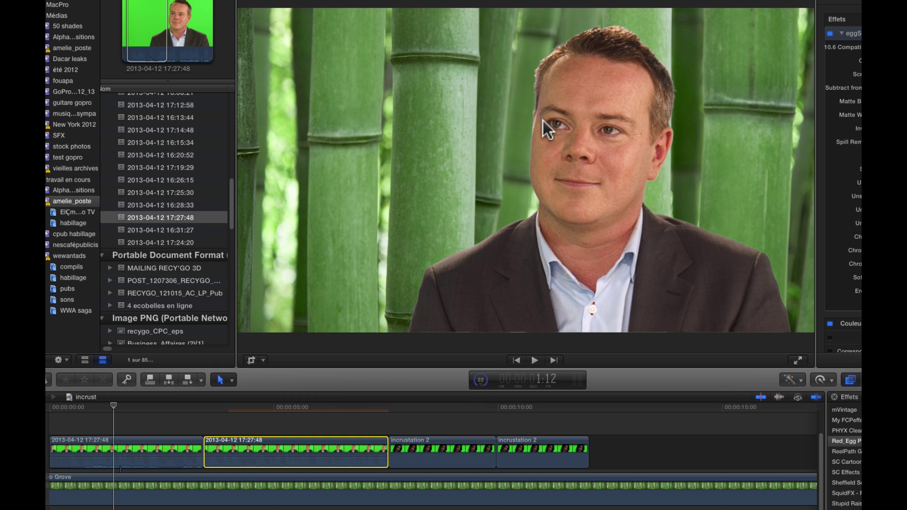
pyautogui.press('space')
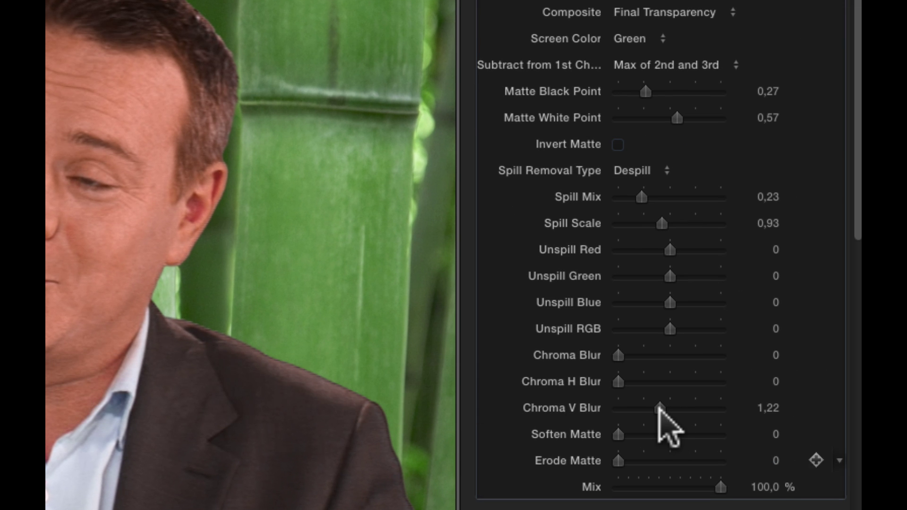
# Step: Set Chroma V Blur to 0, try an Erode Matte of 1,39 and return it to 0
pyautogui.moveTo(659, 407); pyautogui.dragTo(526, 415)
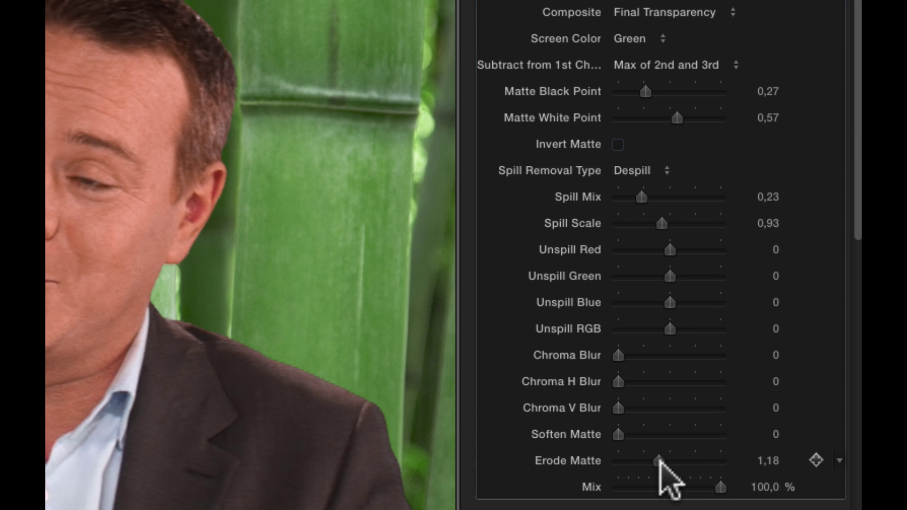
pyautogui.moveTo(658, 461)
pyautogui.mouseDown()
pyautogui.moveTo(673, 456)
pyautogui.moveTo(666, 462)
pyautogui.mouseUp()
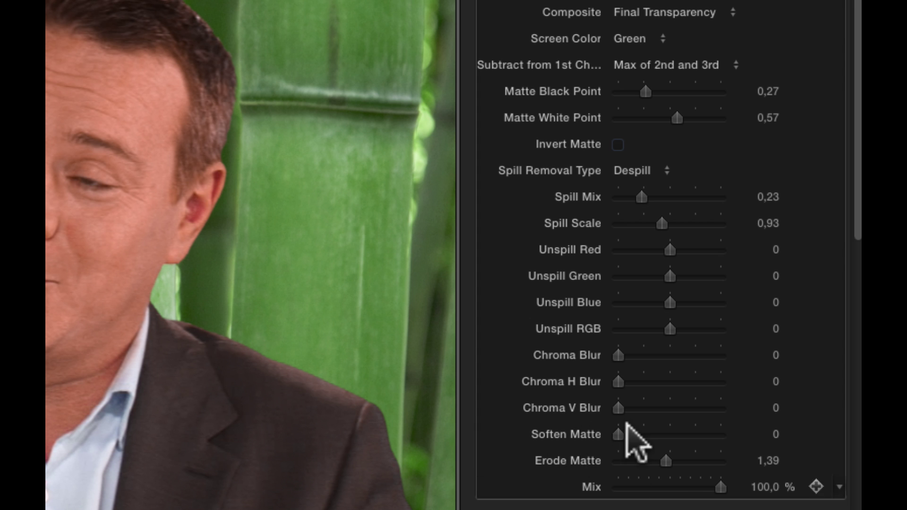
pyautogui.click(619, 461)
pyautogui.moveTo(618, 461); pyautogui.dragTo(615, 460)
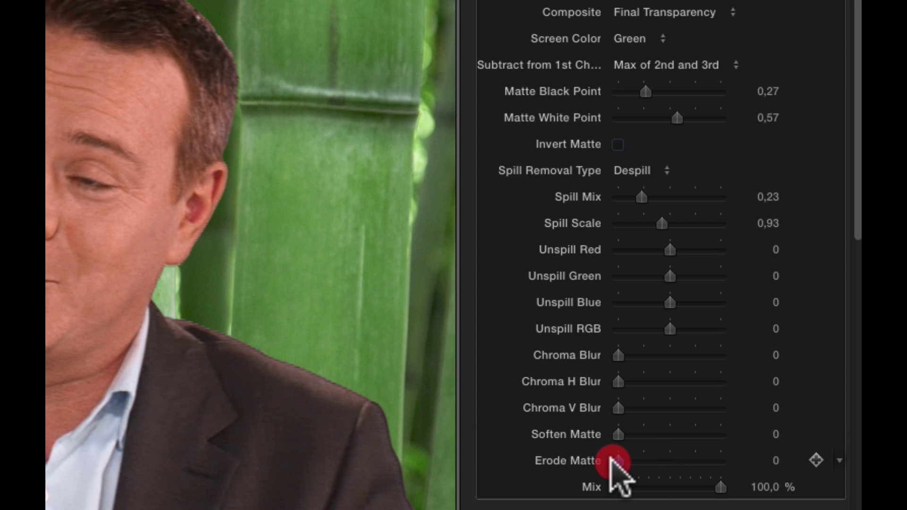
# Step: Try a Chroma V Blur of 2,19, return it to 0 and raise Erode Matte instead
pyautogui.click(662, 407)
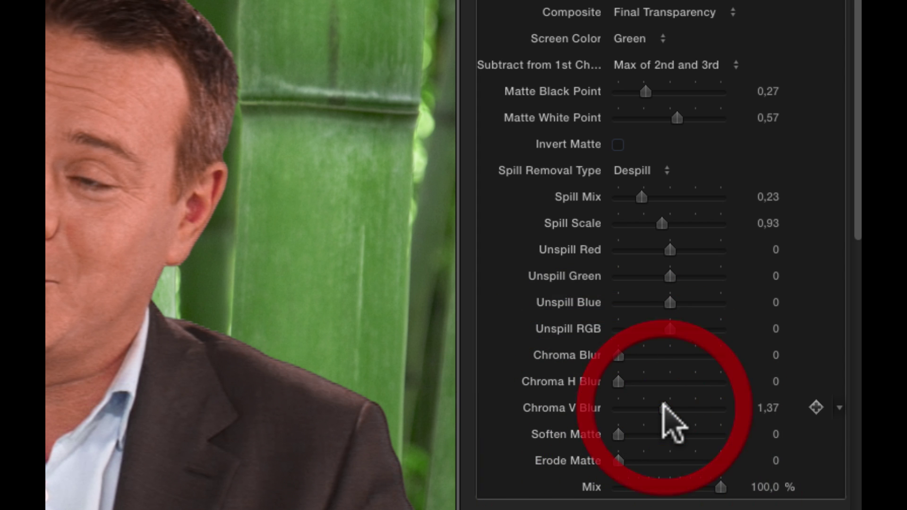
pyautogui.click(690, 405)
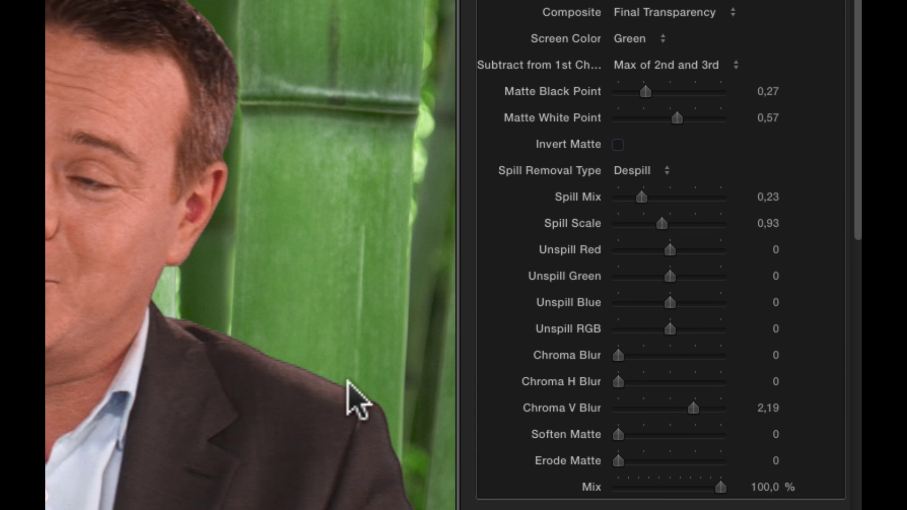
pyautogui.moveTo(693, 406); pyautogui.dragTo(602, 401)
pyautogui.moveTo(619, 461); pyautogui.dragTo(665, 469)
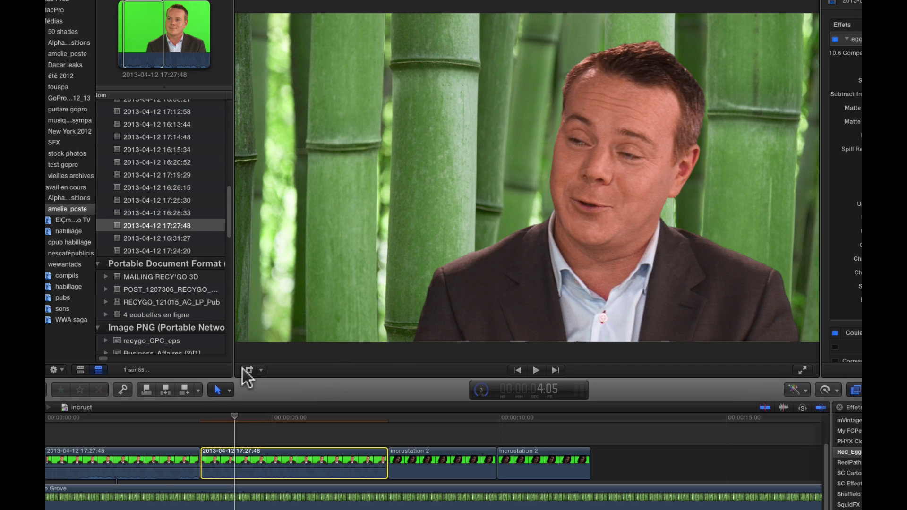
# Step: Compare the key in the first two clips of the man and in the first incrustation 2 clip at several frames
pyautogui.click(166, 417)
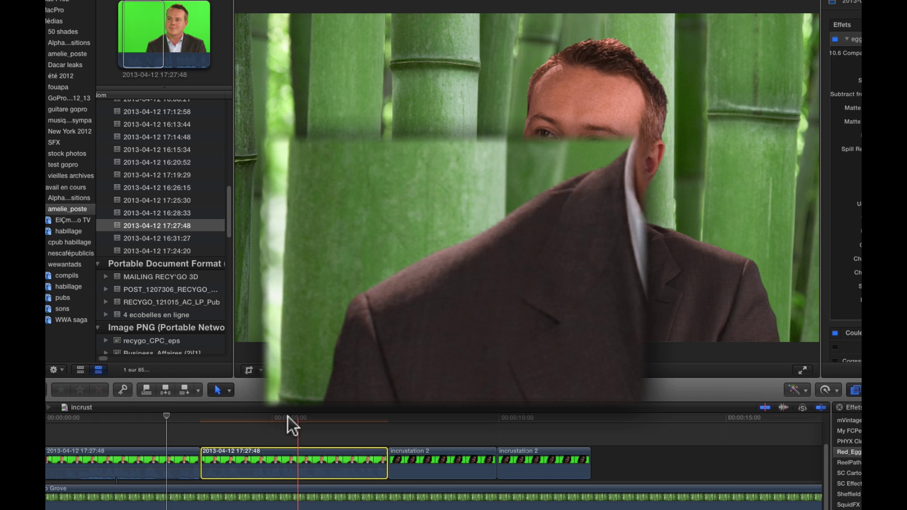
pyautogui.click(228, 420)
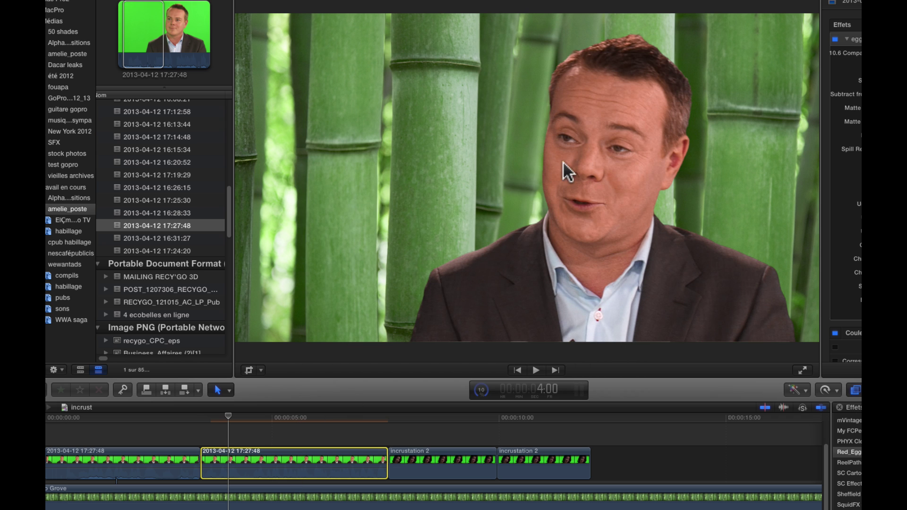
pyautogui.click(138, 421)
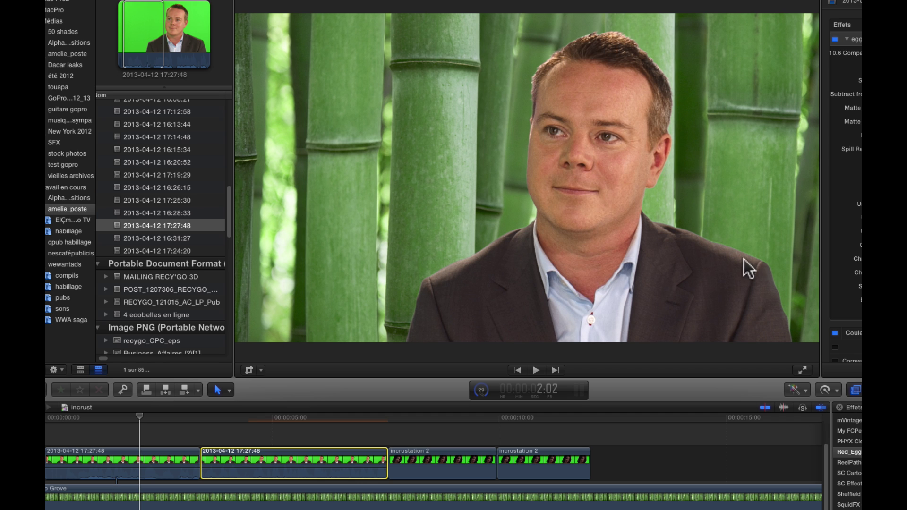
pyautogui.click(235, 421)
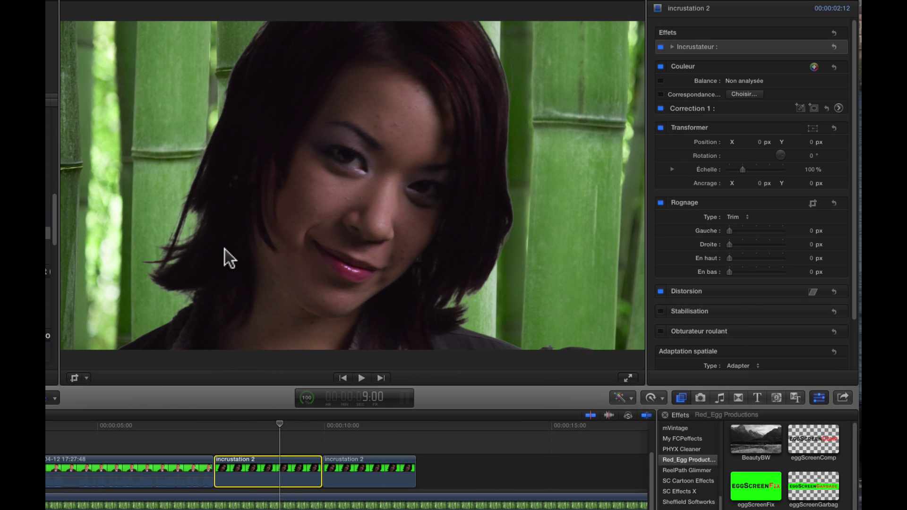
pyautogui.click(266, 436)
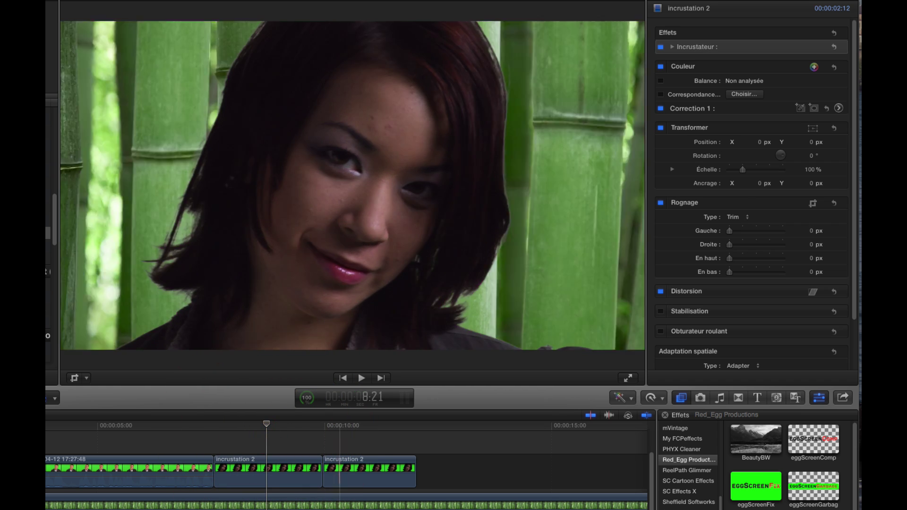
# Step: Apply the eggScreenGarbage effect to the last incrustation 2 clip in the timeline
pyautogui.click(370, 425)
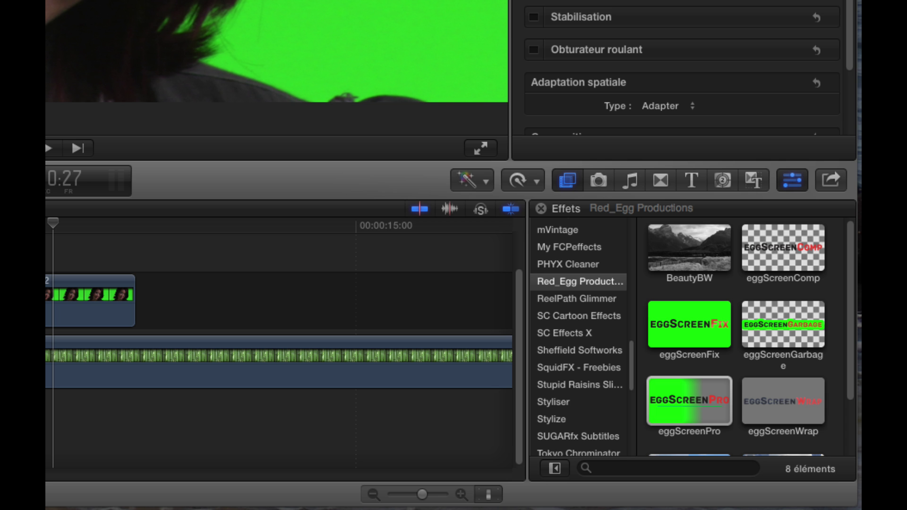
pyautogui.click(785, 325)
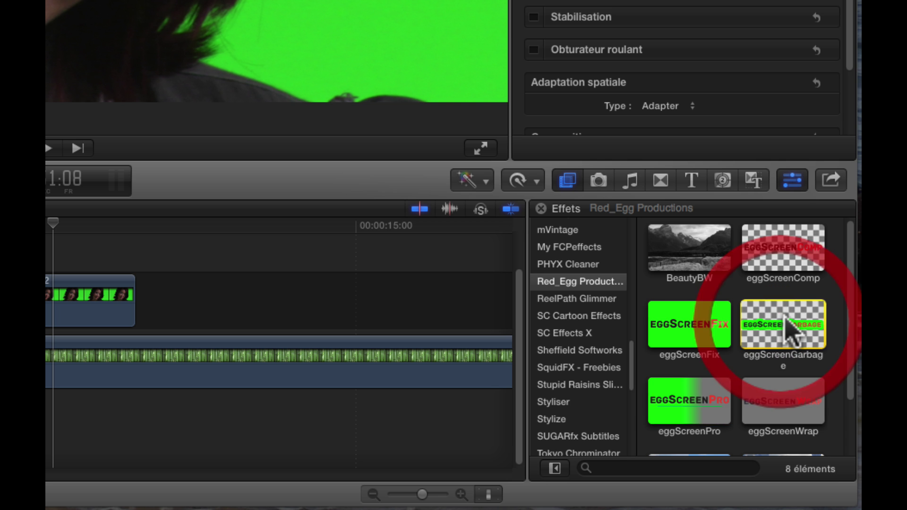
pyautogui.moveTo(786, 317); pyautogui.dragTo(38, 275)
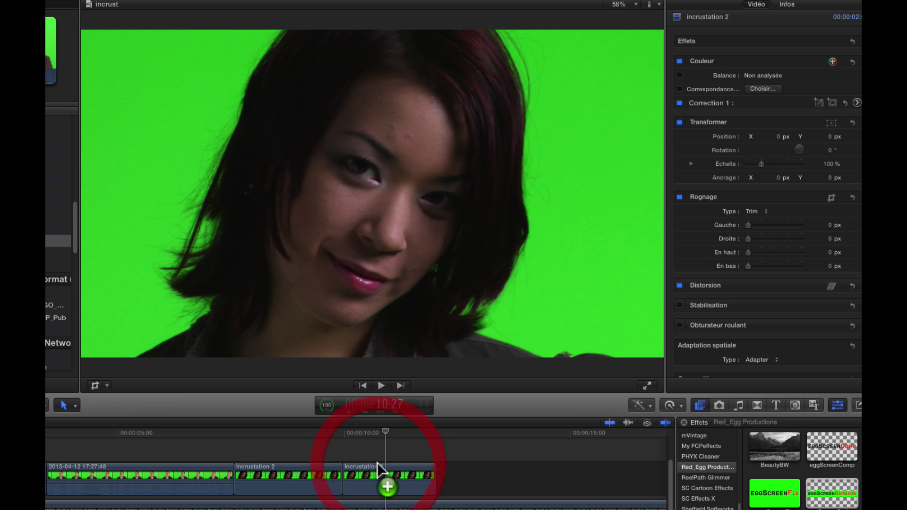
pyautogui.moveTo(377, 463); pyautogui.dragTo(378, 463)
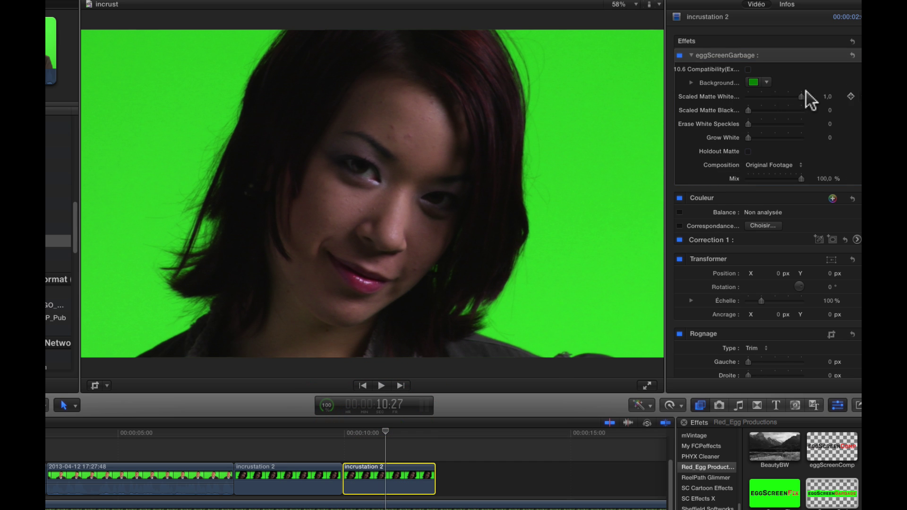
# Step: Expand eggScreenGarbage's background colour channels and set Vert to 1,0
pyautogui.click(691, 83)
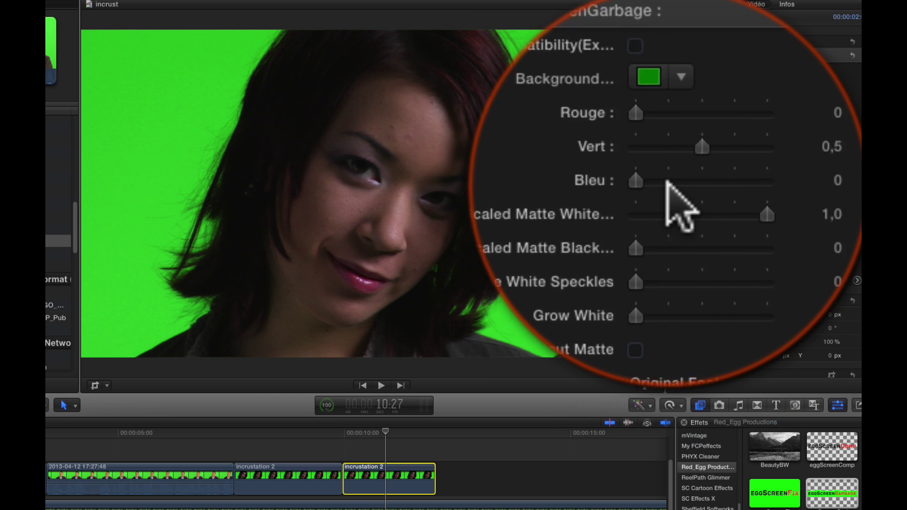
pyautogui.click(743, 222)
pyautogui.moveTo(669, 188); pyautogui.dragTo(829, 187)
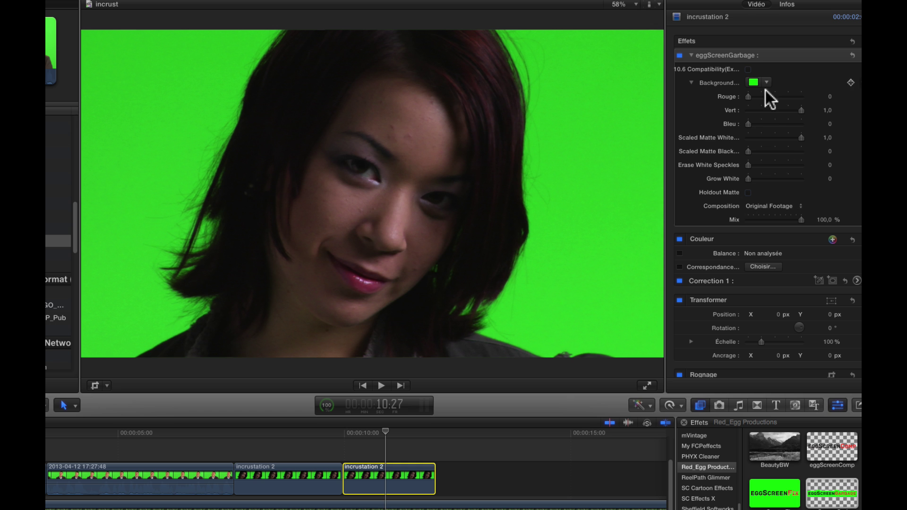
# Step: Switch Composition to Garbage/Holdout Matte and set the scaled matte white to 0,72 and black to 0,03
pyautogui.click(795, 206)
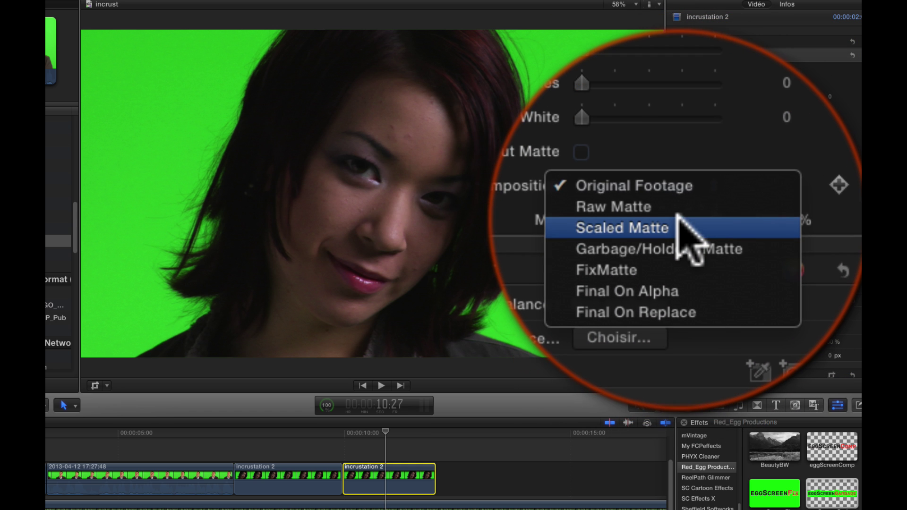
pyautogui.click(681, 233)
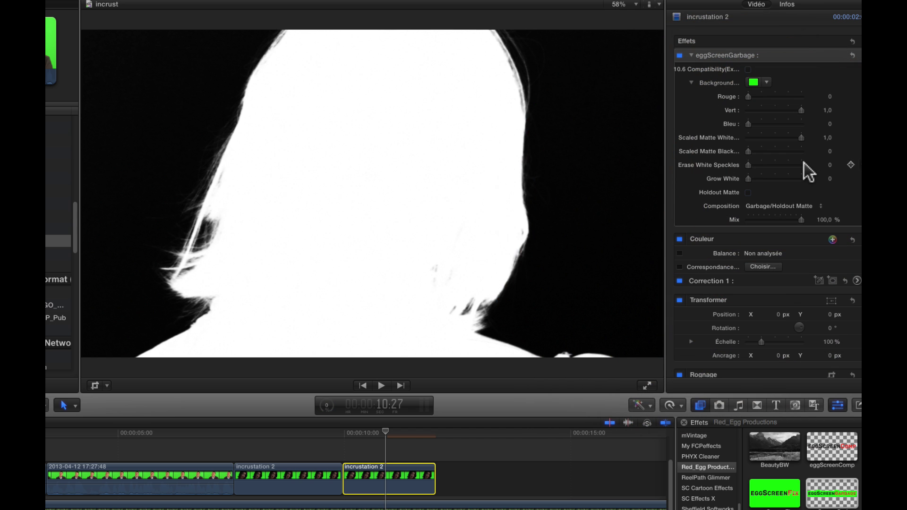
pyautogui.moveTo(802, 137); pyautogui.dragTo(787, 138)
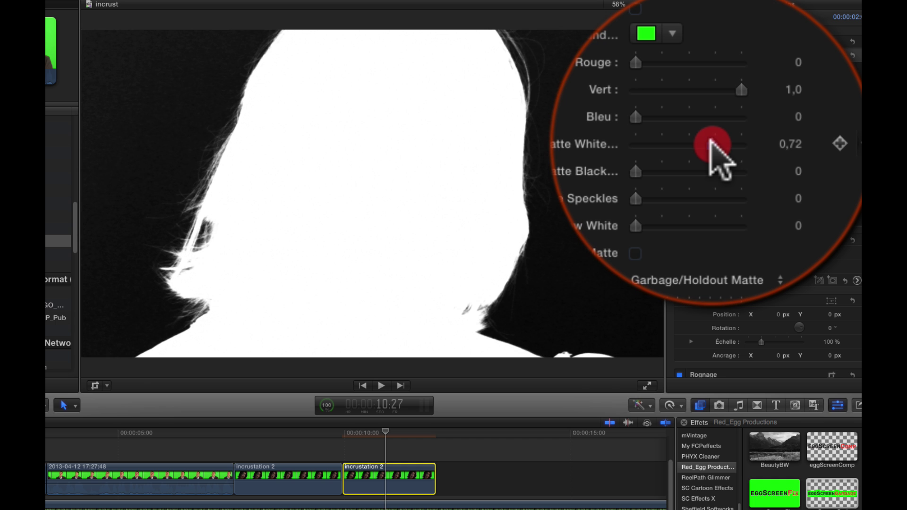
pyautogui.moveTo(710, 140); pyautogui.dragTo(711, 141)
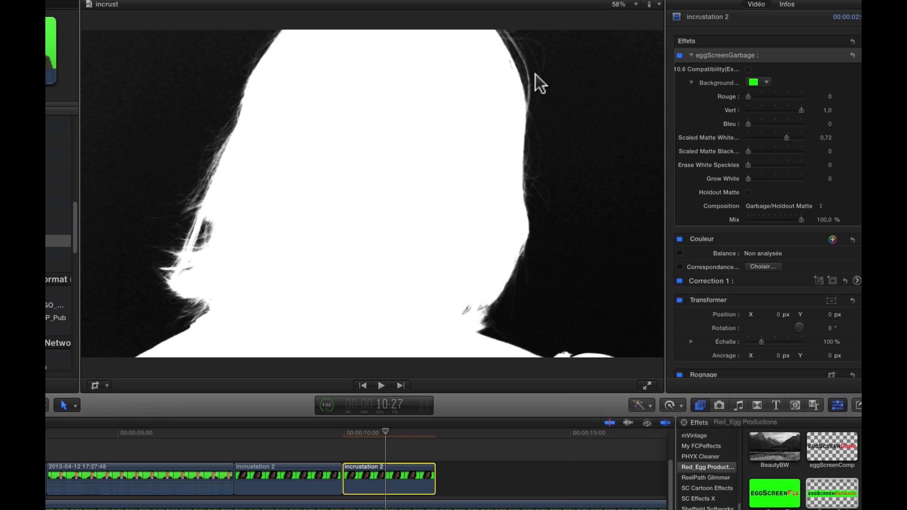
pyautogui.click(749, 152)
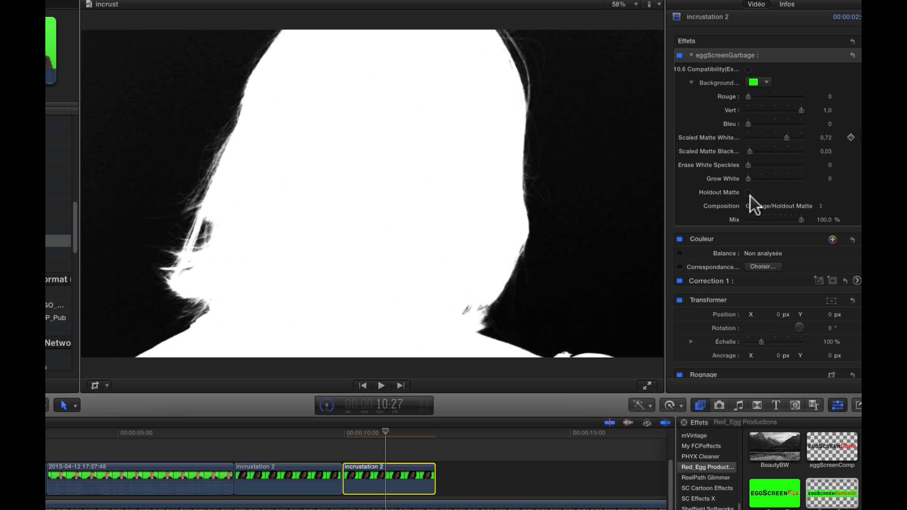
# Step: Enable Holdout Matte in eggScreenGarbage and set its Composition to Final On Replace
pyautogui.click(748, 193)
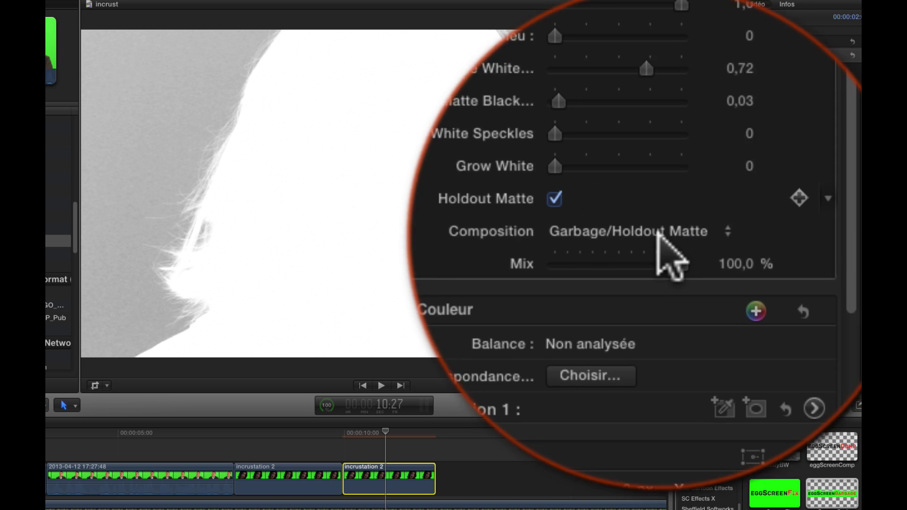
pyautogui.click(820, 206)
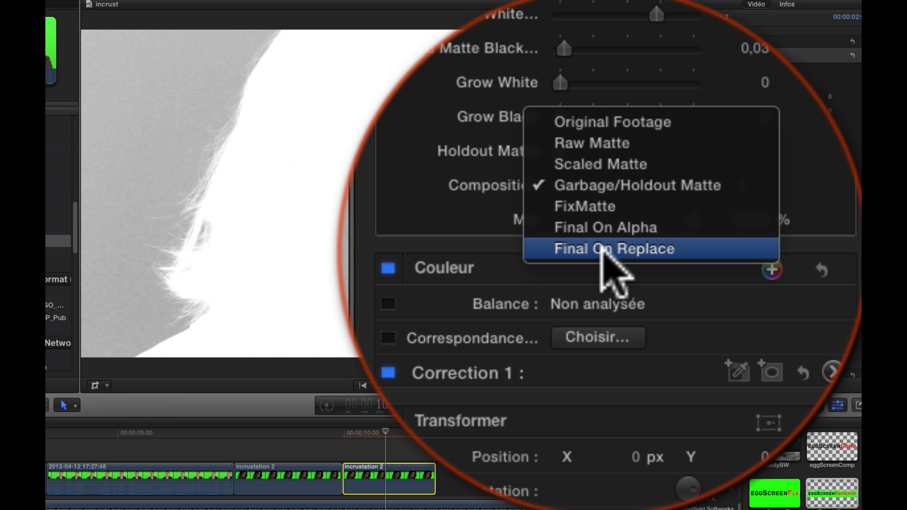
pyautogui.click(765, 232)
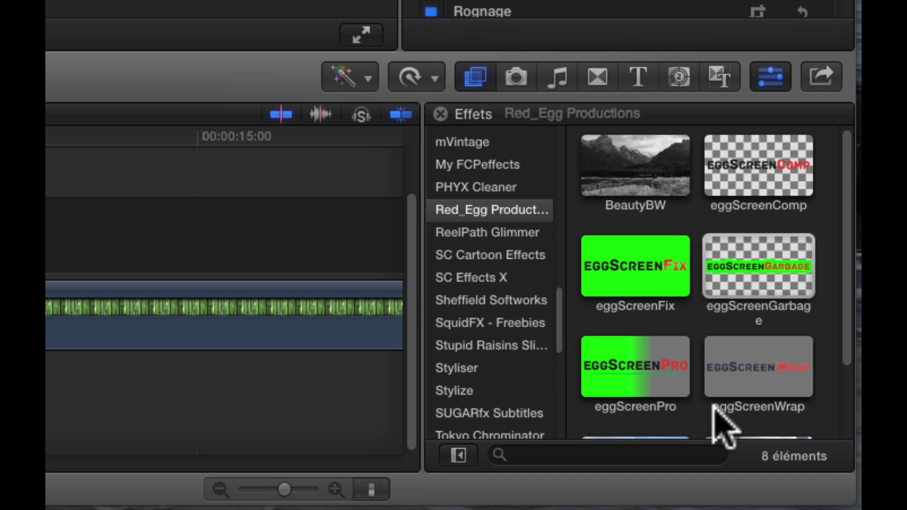
# Step: Add the eggScreenPro effect to the last incrustation 2 clip, after eggScreenGarbage
pyautogui.moveTo(779, 509); pyautogui.dragTo(725, 509)
pyautogui.moveTo(530, 358); pyautogui.dragTo(367, 341)
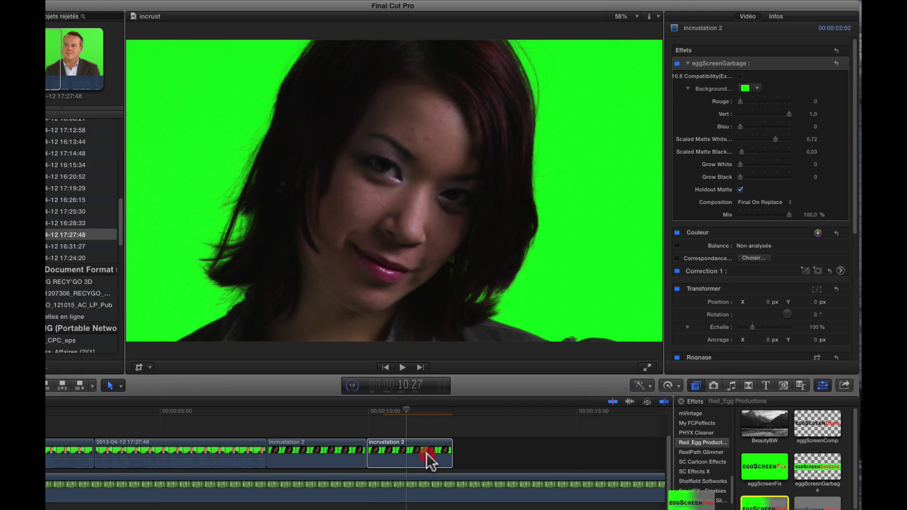
pyautogui.moveTo(427, 453); pyautogui.dragTo(410, 446)
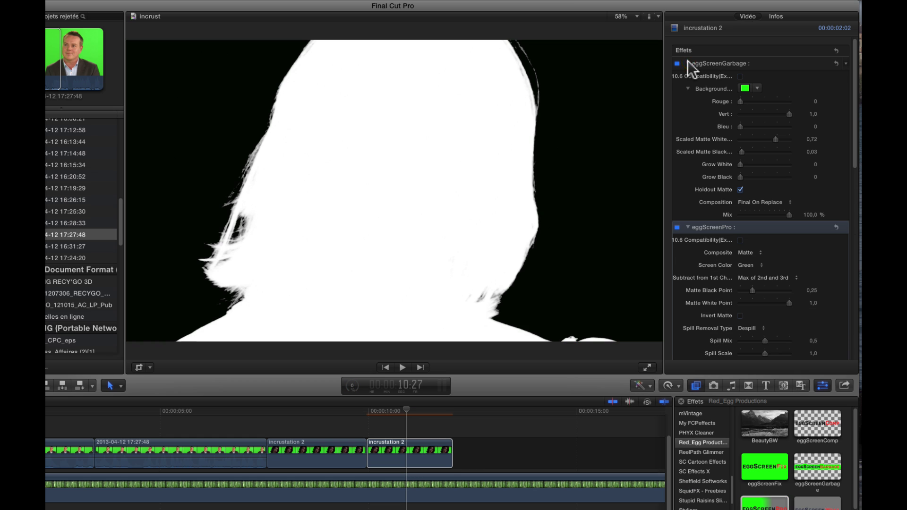
# Step: Collapse eggScreenGarbage, then set eggScreenPro's Composite to Final Transparency and its Matte Black Point to 0,16
pyautogui.click(688, 63)
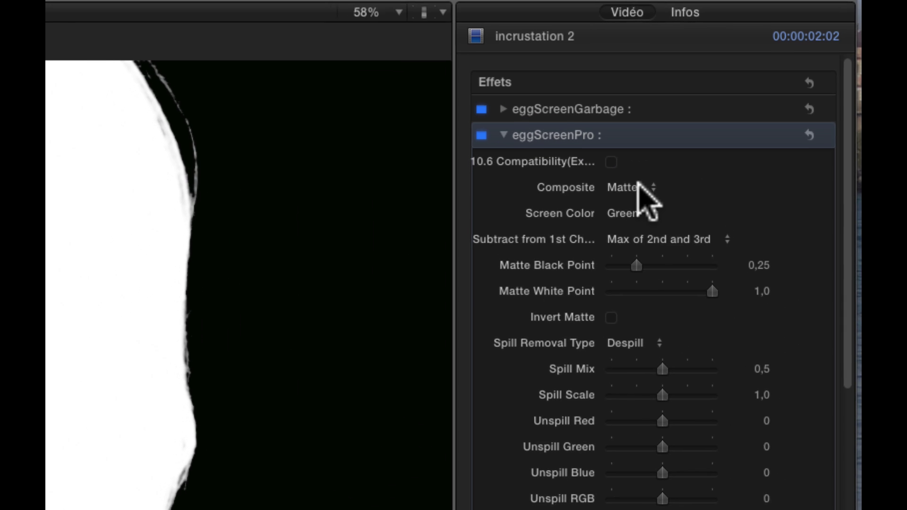
pyautogui.click(753, 100)
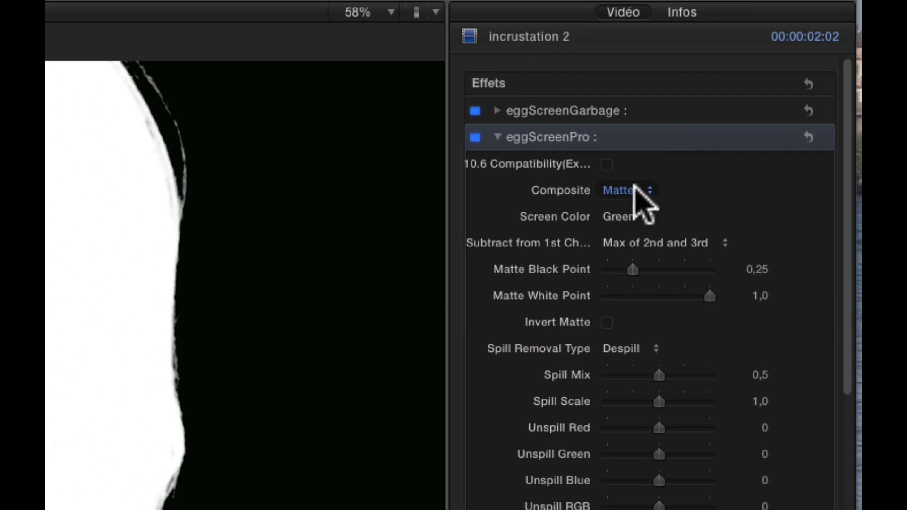
pyautogui.click(634, 189)
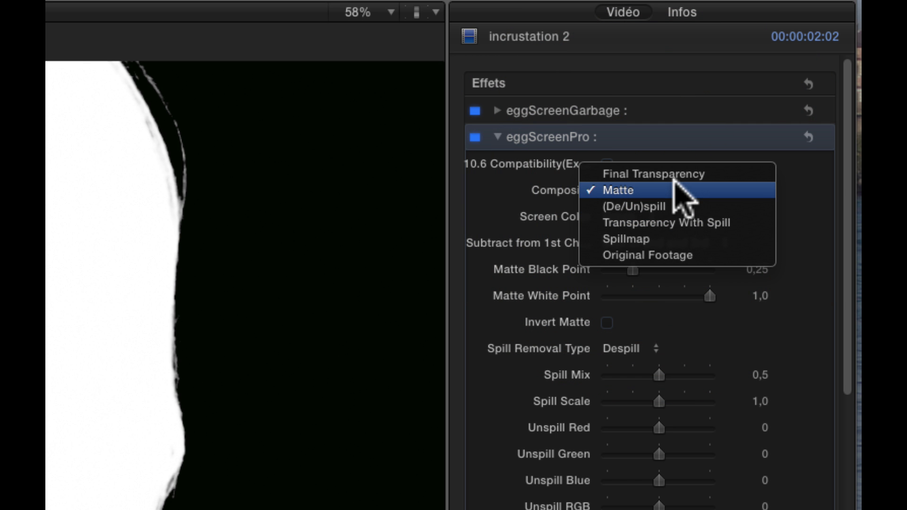
pyautogui.click(671, 174)
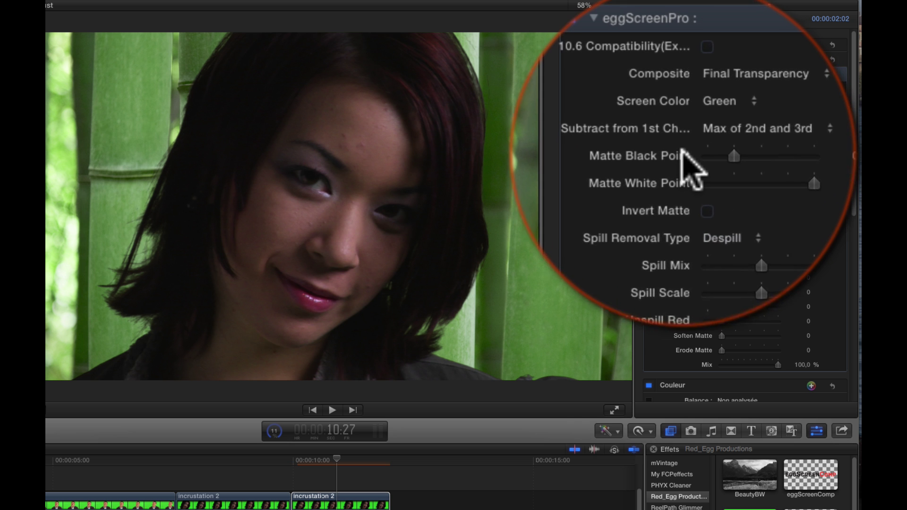
pyautogui.moveTo(663, 168); pyautogui.dragTo(662, 169)
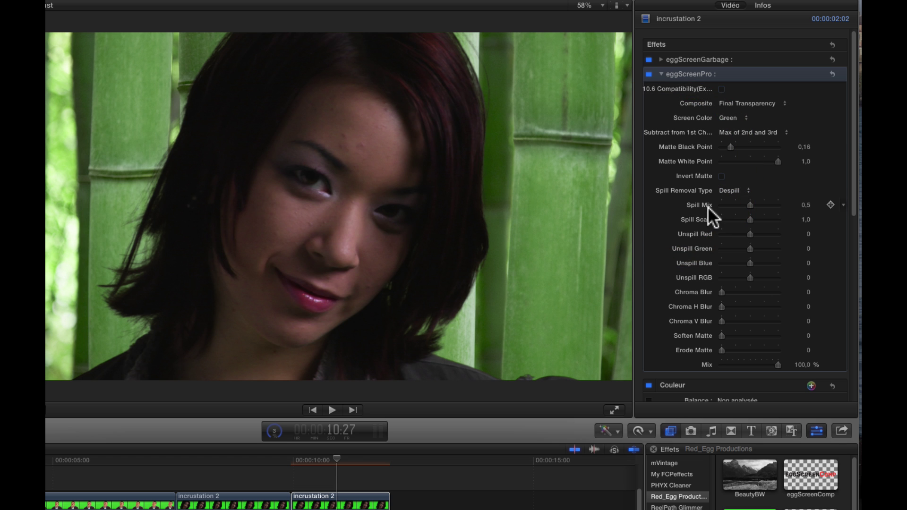
# Step: Switch eggScreenPro's Composite to (De/Un)spill and set Spill Mix to 0,29 and Spill Scale to 1,14
pyautogui.click(755, 100)
pyautogui.click(752, 121)
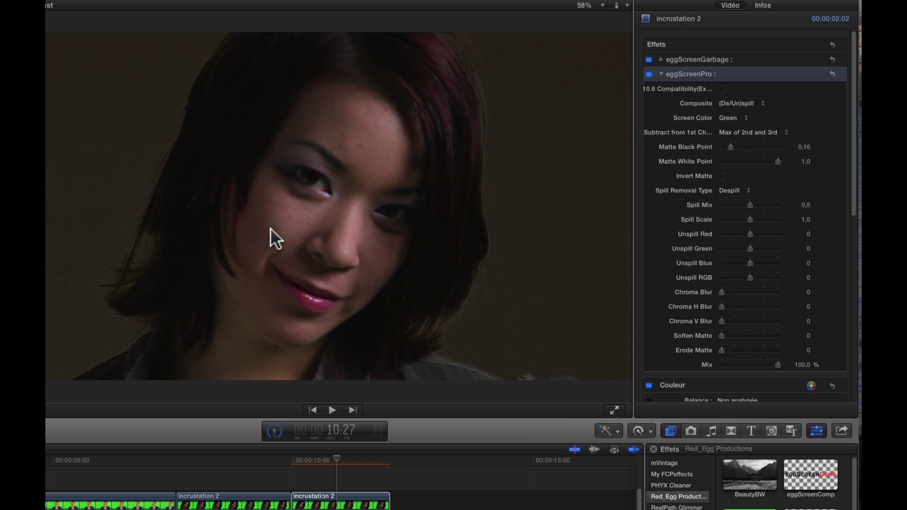
pyautogui.moveTo(751, 203)
pyautogui.mouseDown()
pyautogui.moveTo(729, 207)
pyautogui.moveTo(798, 207)
pyautogui.moveTo(753, 206)
pyautogui.mouseUp()
pyautogui.click(753, 218)
pyautogui.moveTo(750, 219)
pyautogui.mouseDown()
pyautogui.moveTo(732, 220)
pyautogui.moveTo(757, 213)
pyautogui.mouseUp()
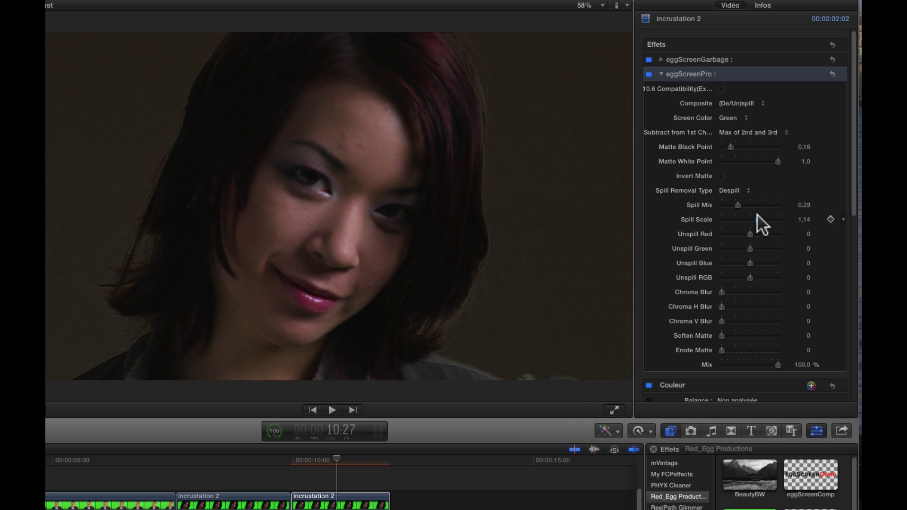
# Step: Keep Spill Removal Type on Despill and return eggScreenPro's Composite to Final Transparency
pyautogui.click(742, 189)
pyautogui.click(761, 177)
pyautogui.click(754, 104)
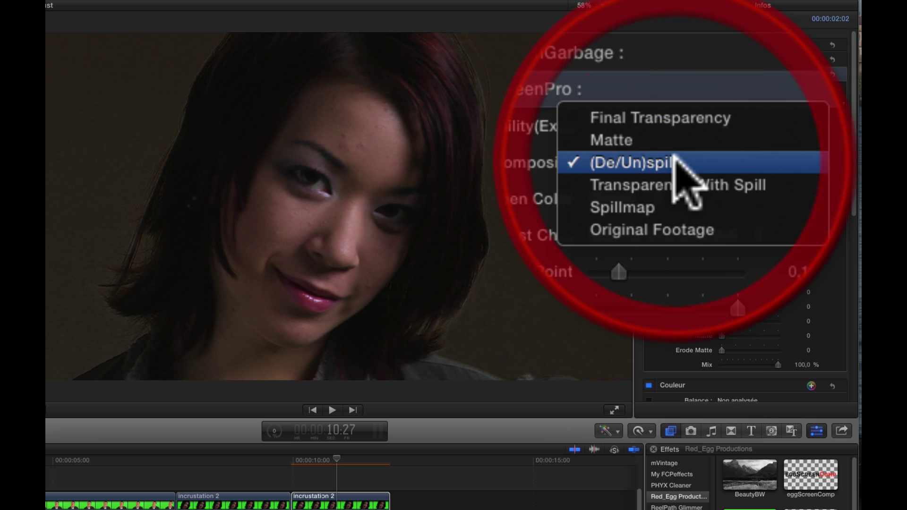
pyautogui.click(754, 85)
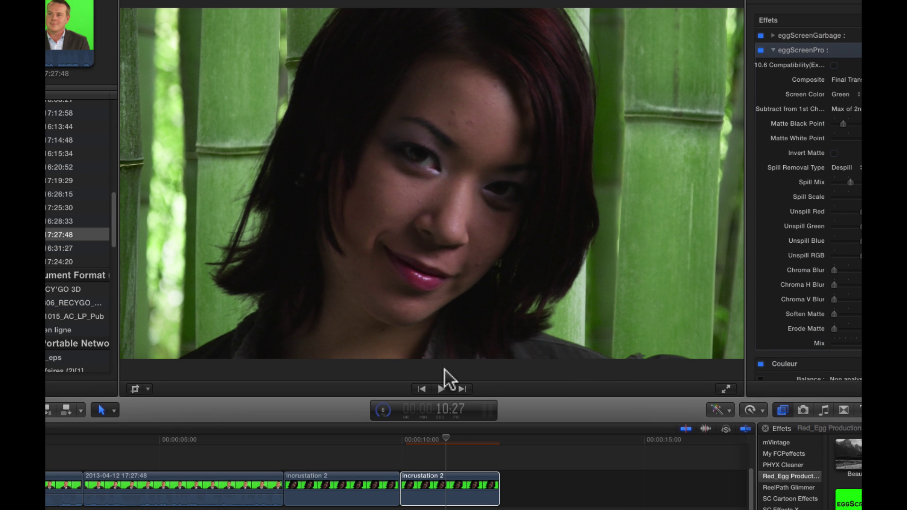
# Step: Compare the hair edges and matte detail between frames of the two incrustation 2 clips
pyautogui.click(352, 440)
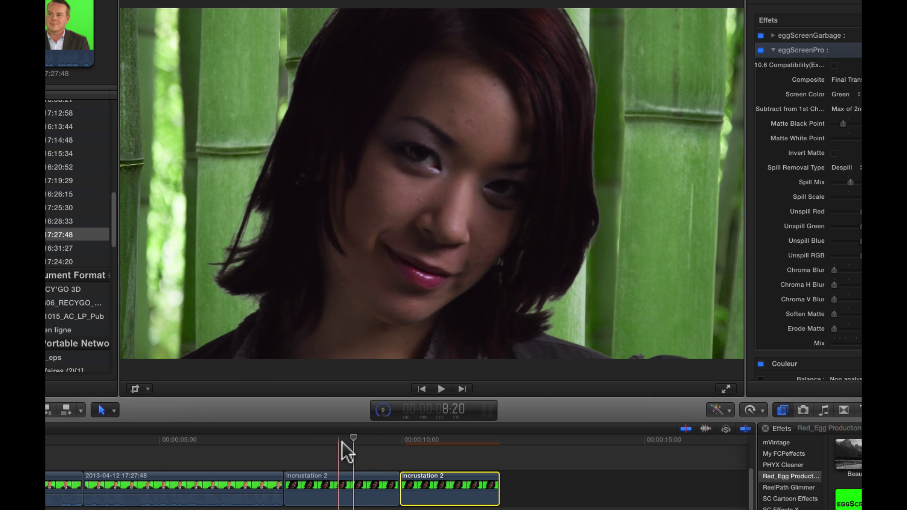
pyautogui.click(435, 440)
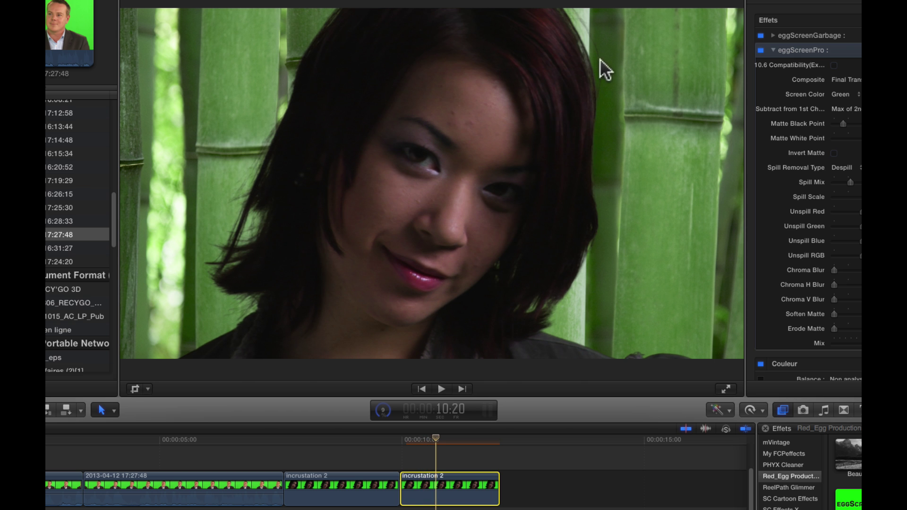
pyautogui.click(375, 444)
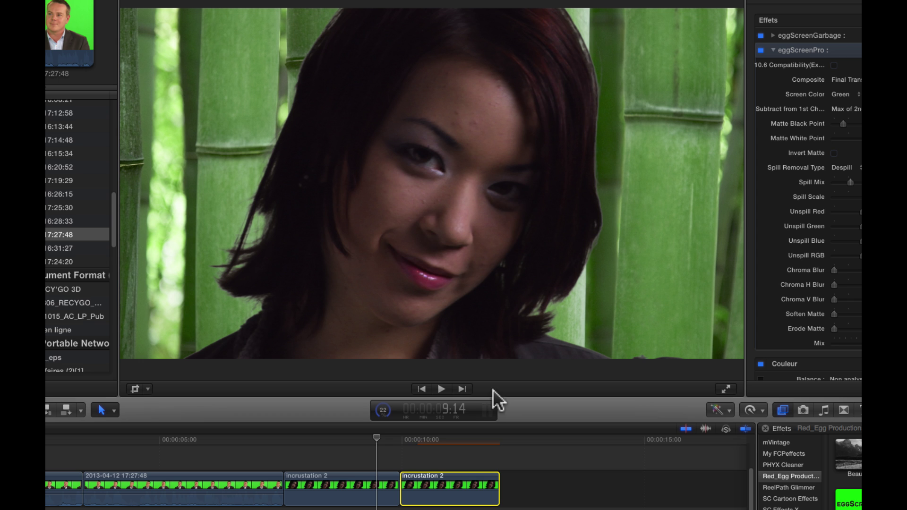
pyautogui.click(454, 441)
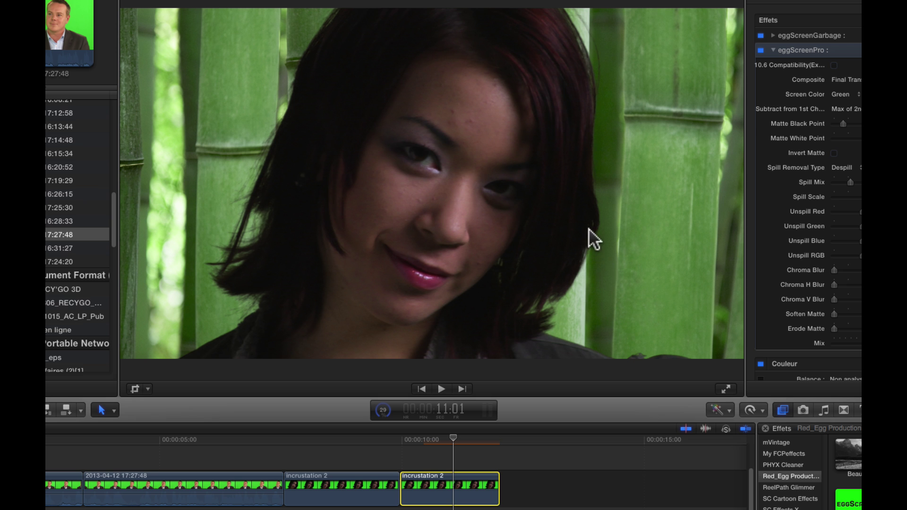
pyautogui.click(385, 442)
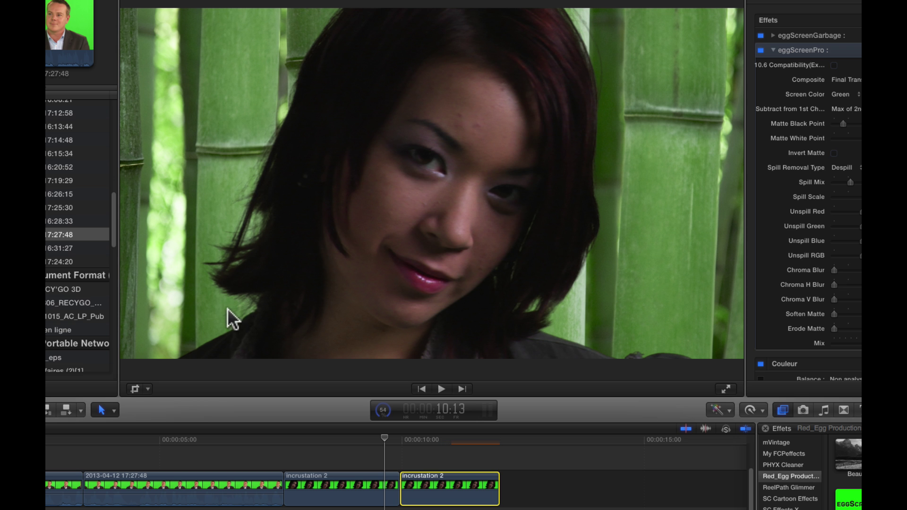
pyautogui.click(424, 439)
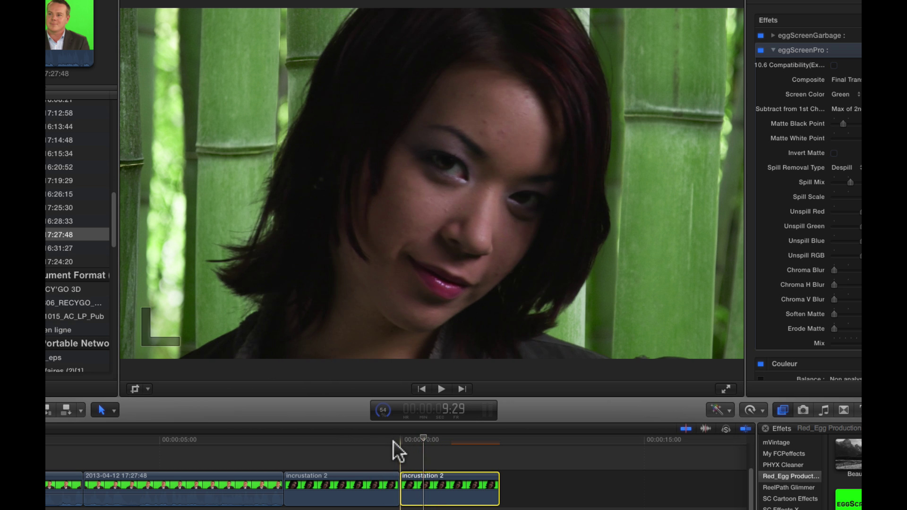
pyautogui.click(386, 439)
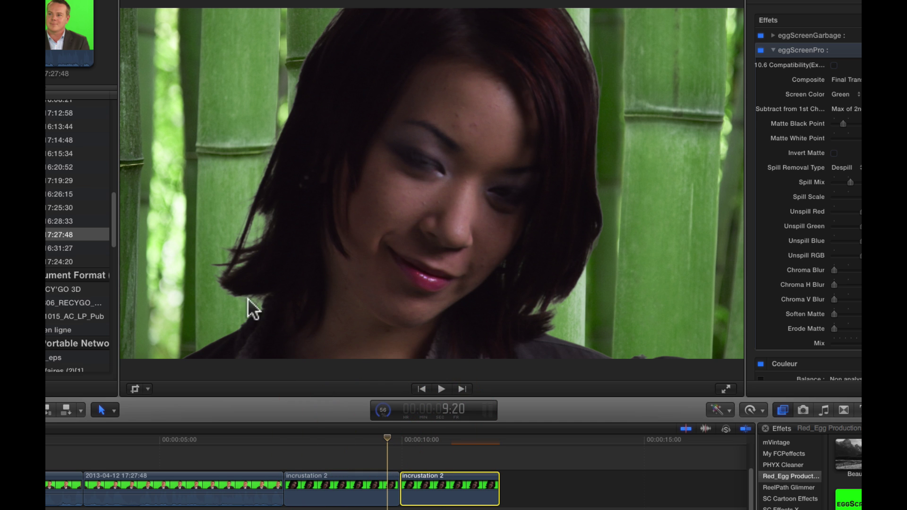
pyautogui.click(431, 441)
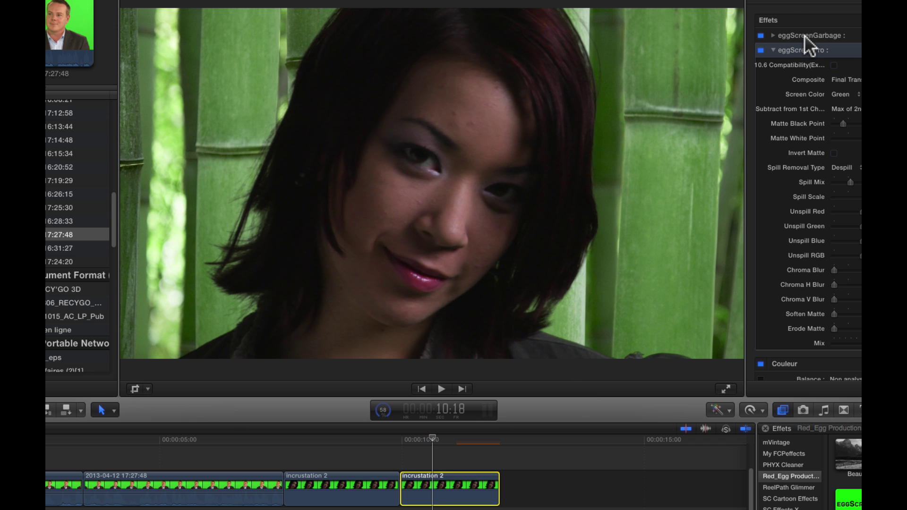
# Step: Collapse eggScreenPro's parameters and check the background rendering progress
pyautogui.click(773, 50)
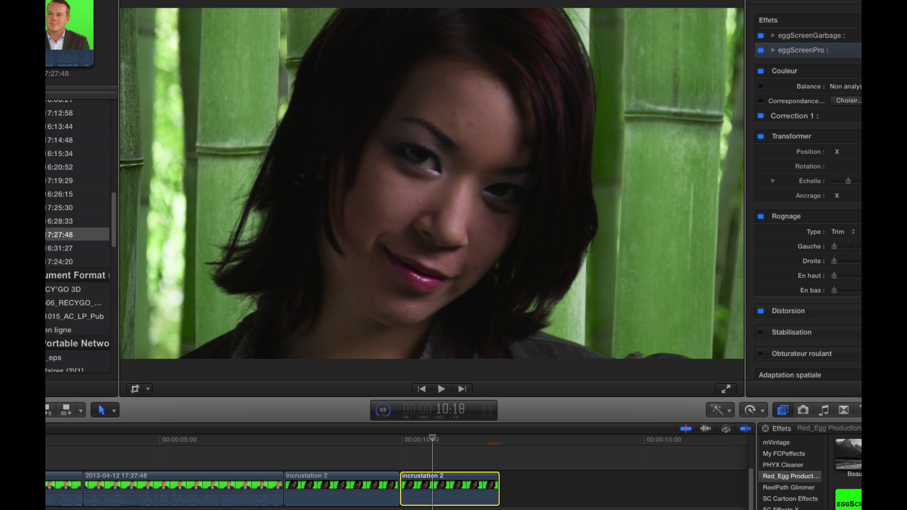
pyautogui.click(383, 410)
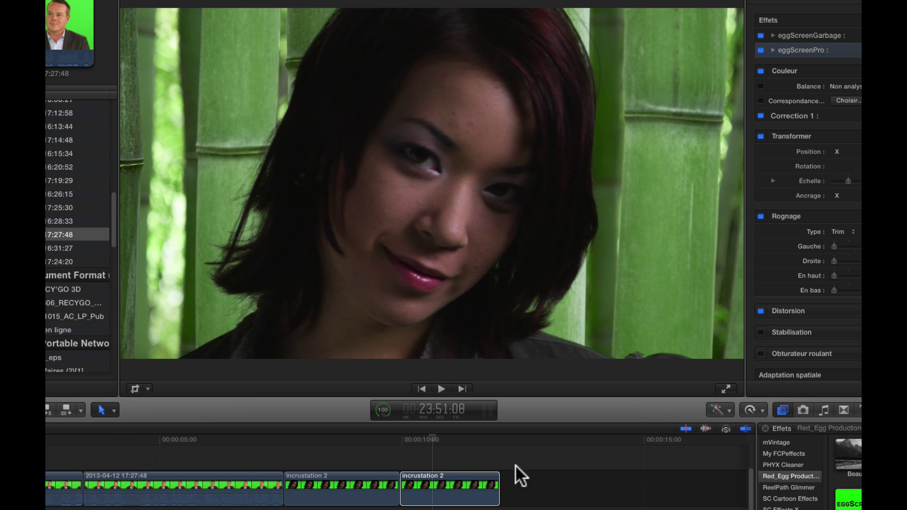
# Step: Play back the keyed sequence over the bamboo background and review frames from both incrustation 2 clips
pyautogui.click(347, 444)
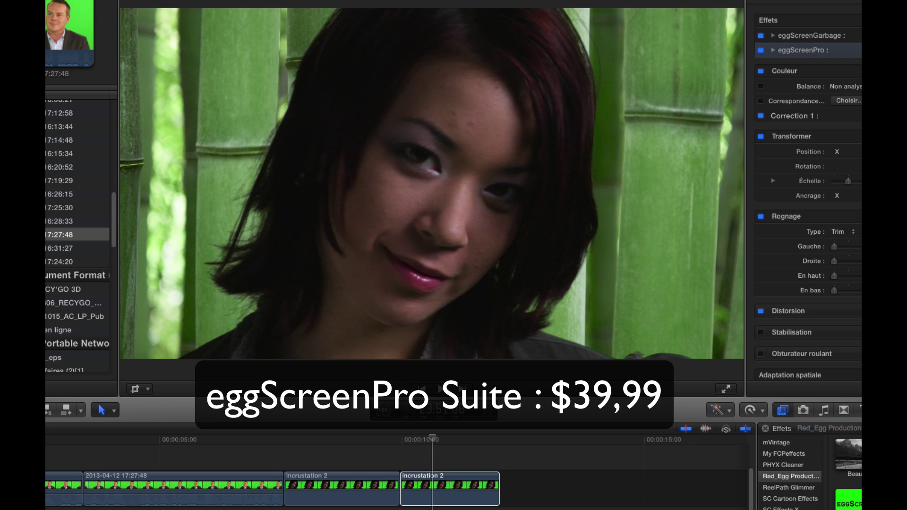
pyautogui.click(481, 492)
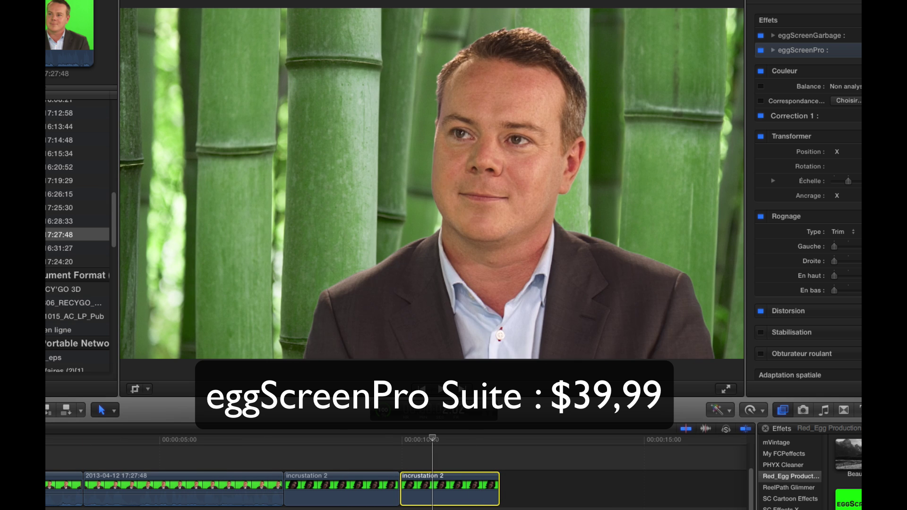
pyautogui.click(48, 442)
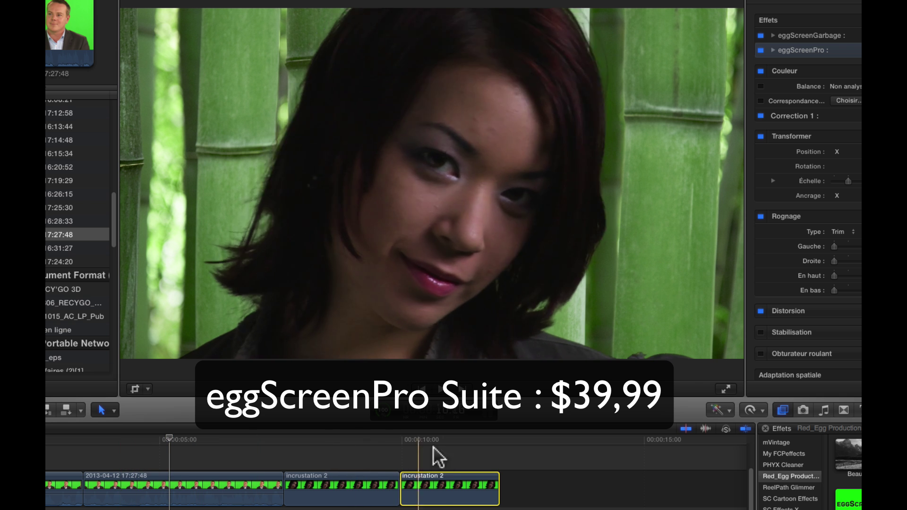
pyautogui.press('space')
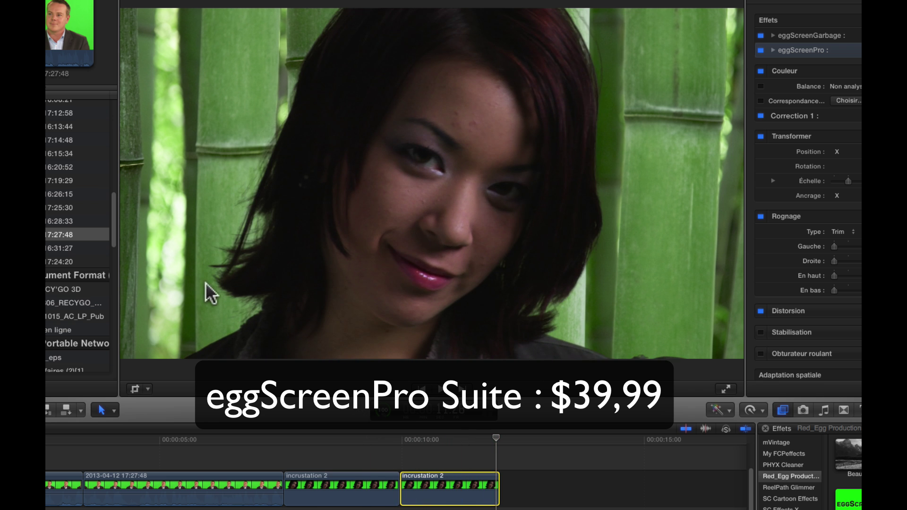
pyautogui.click(376, 441)
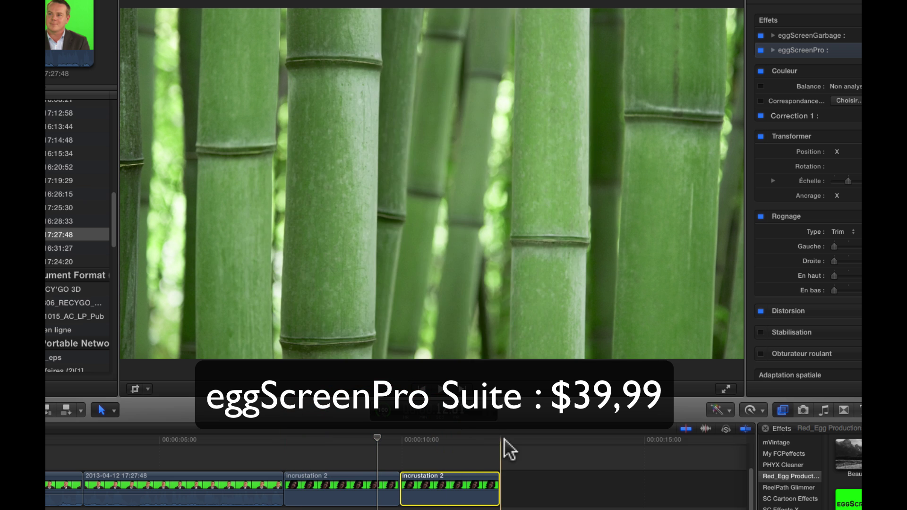
pyautogui.click(424, 438)
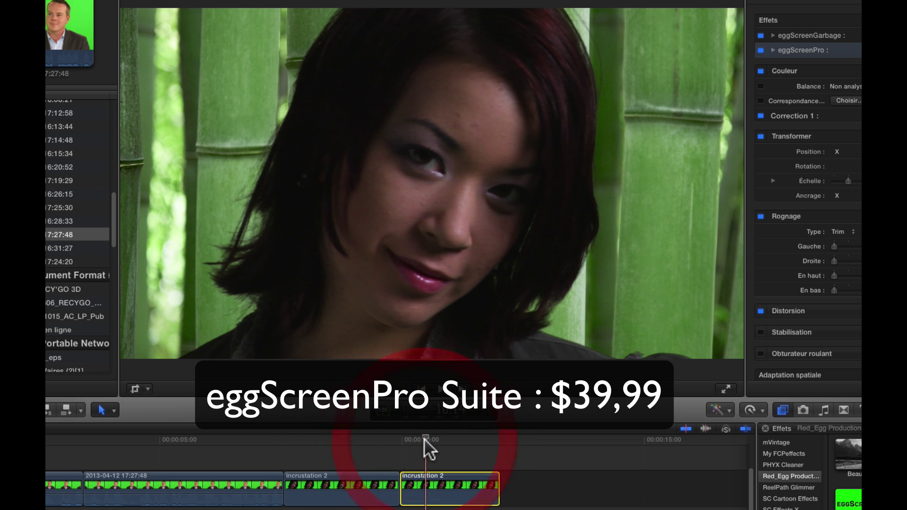